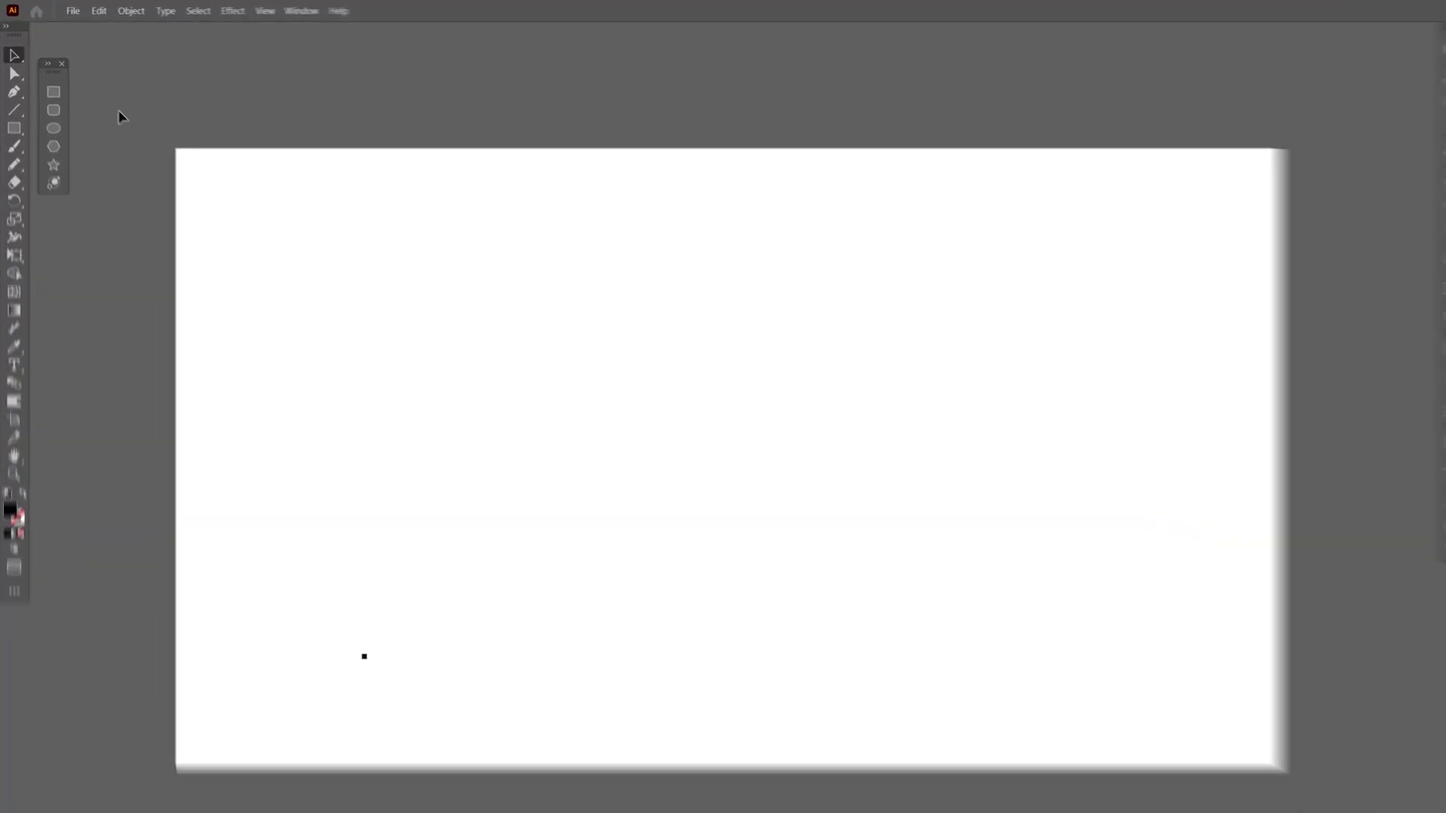
Draw a vertical black bar about 4 by 721 px near the artboard's left edge and add a copy about 26 px wide near the right edge.
click(53, 91)
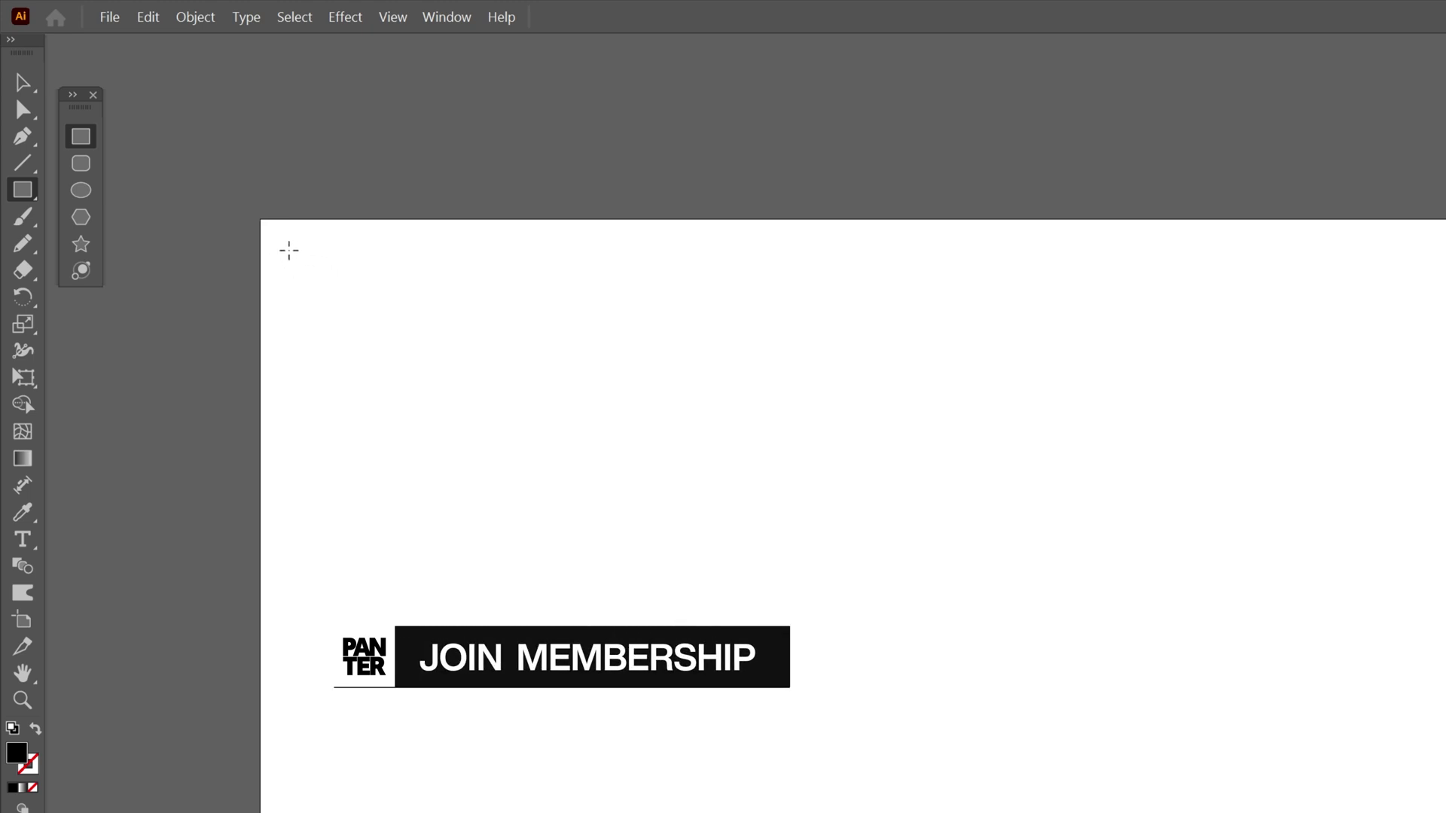
mouse_move(289, 250)
mouse_down()
mouse_move(358, 812)
mouse_move(293, 812)
mouse_up()
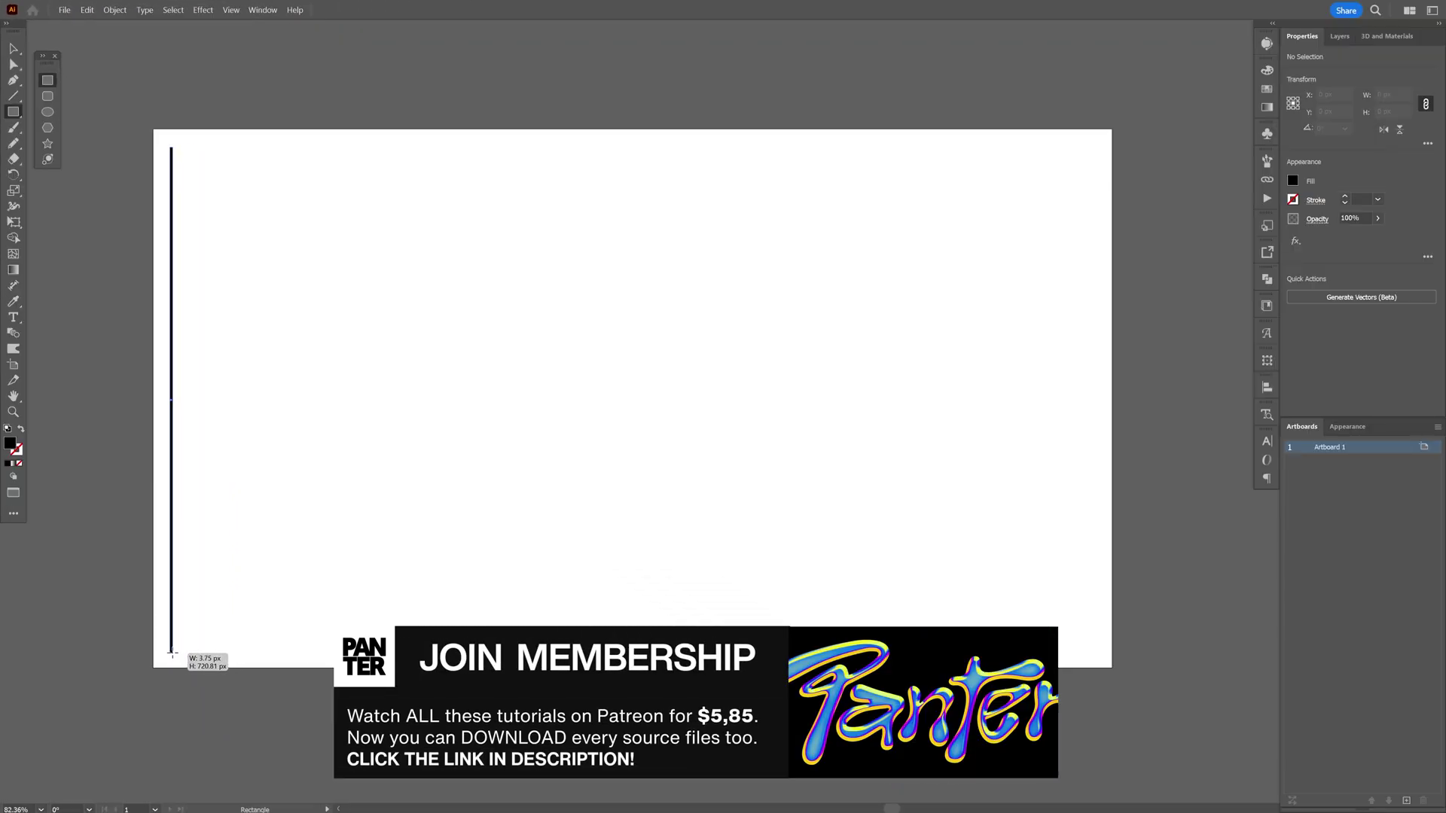
drag(172, 653, 171, 652)
key(v)
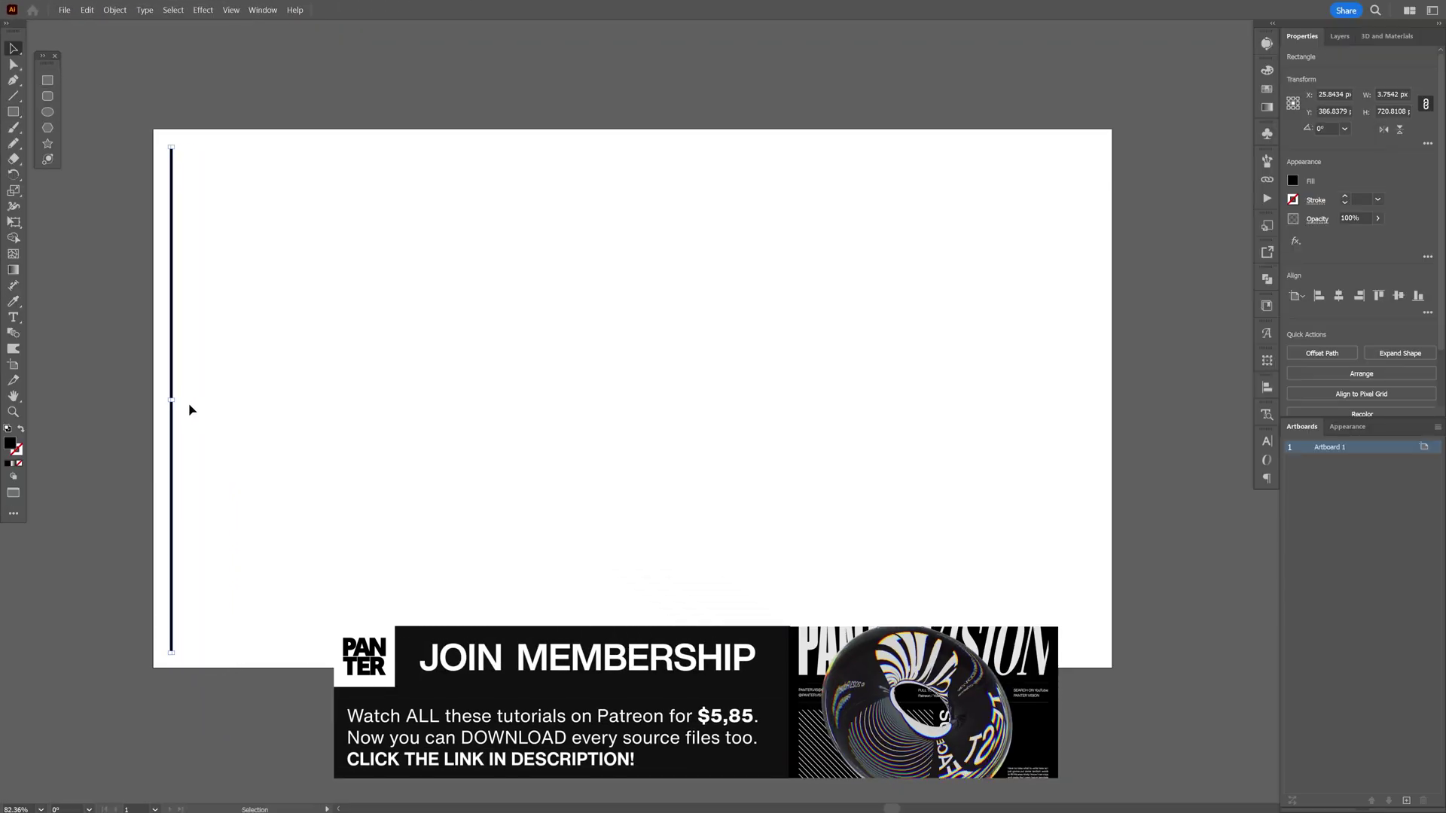
drag(174, 413, 1092, 400)
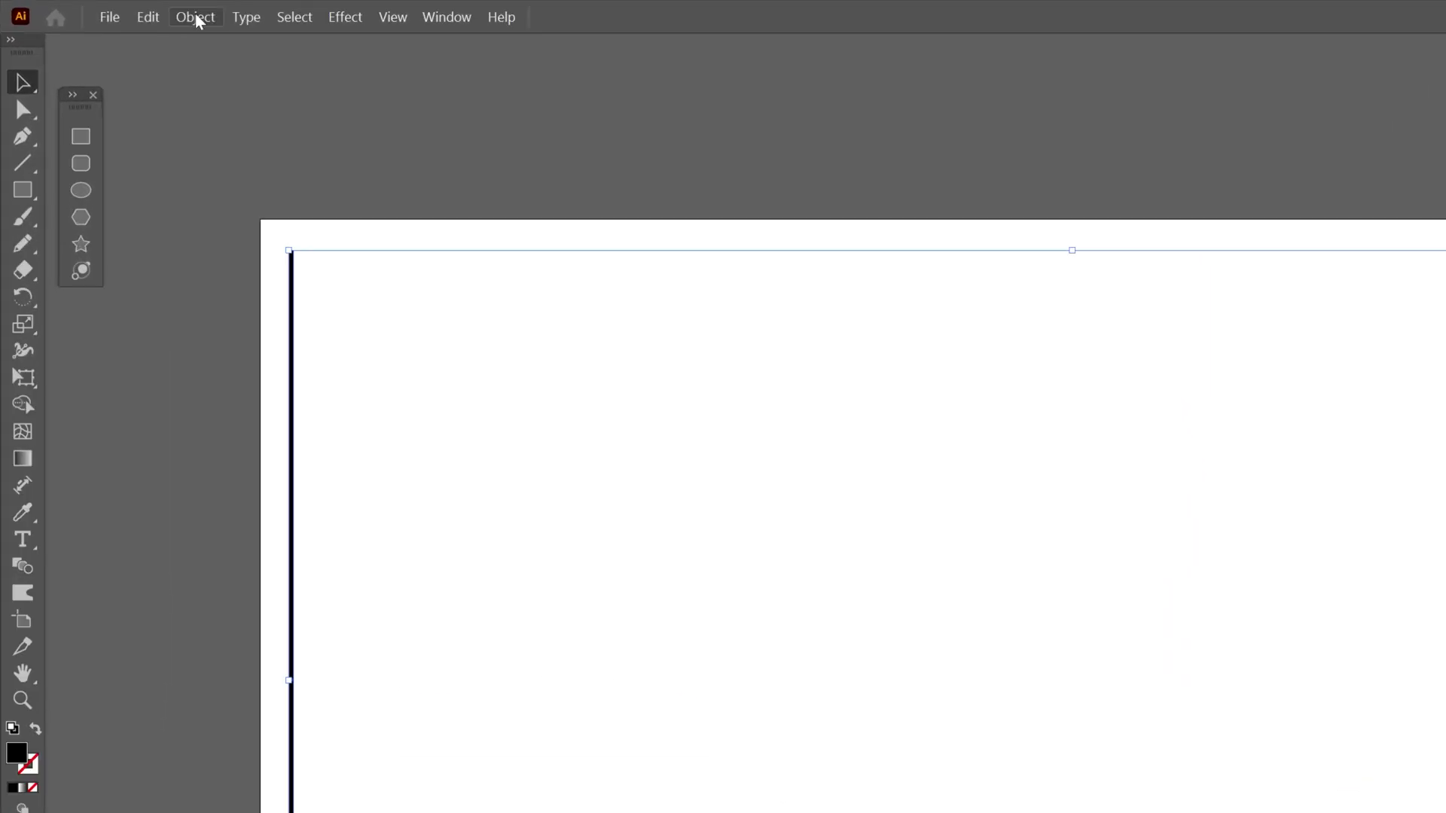
Blend the two bars with Specified Steps spacing, reducing the step count until the stripes are clearly separated across the artboard.
click(118, 13)
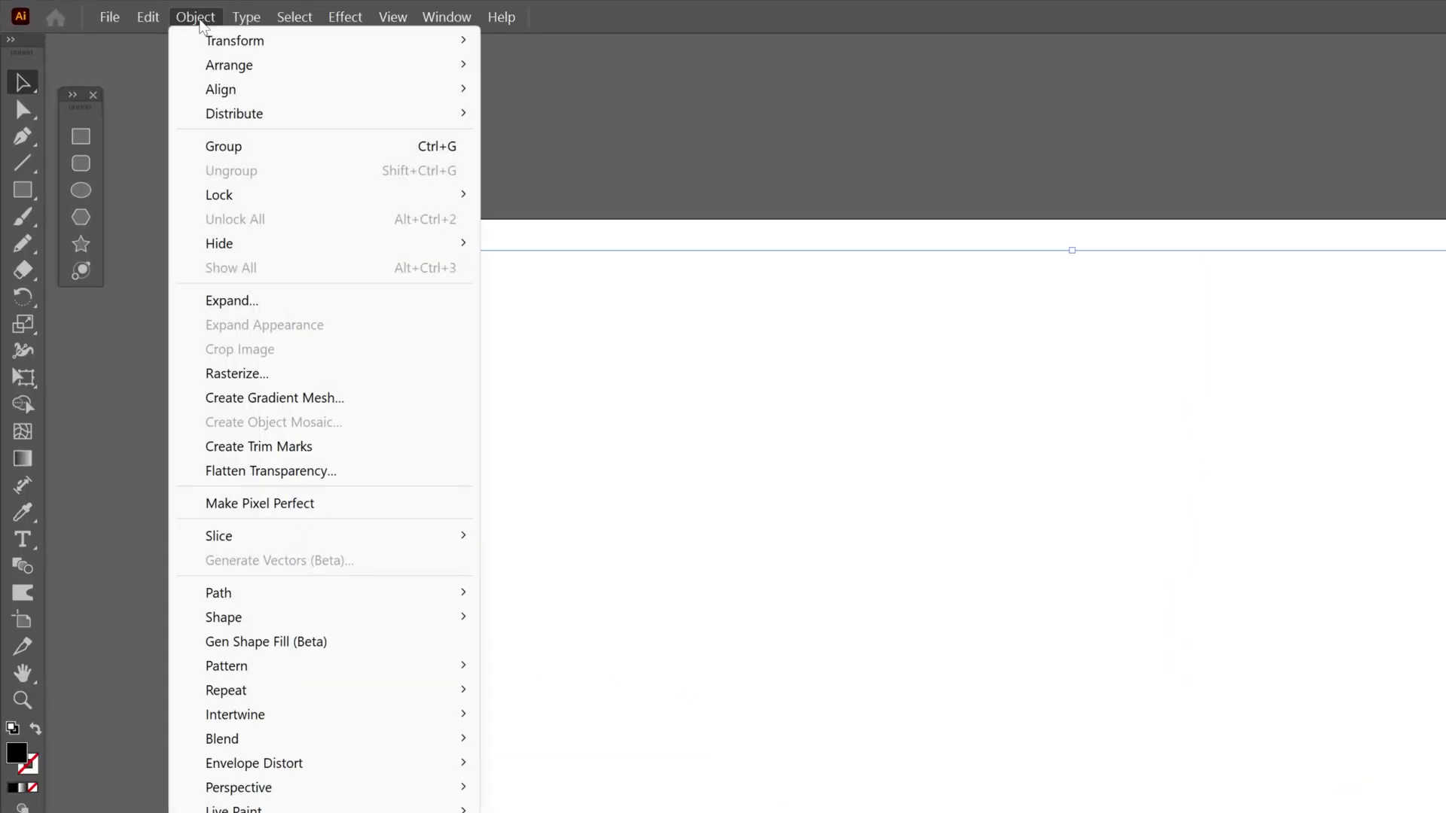
mouse_move(301, 739)
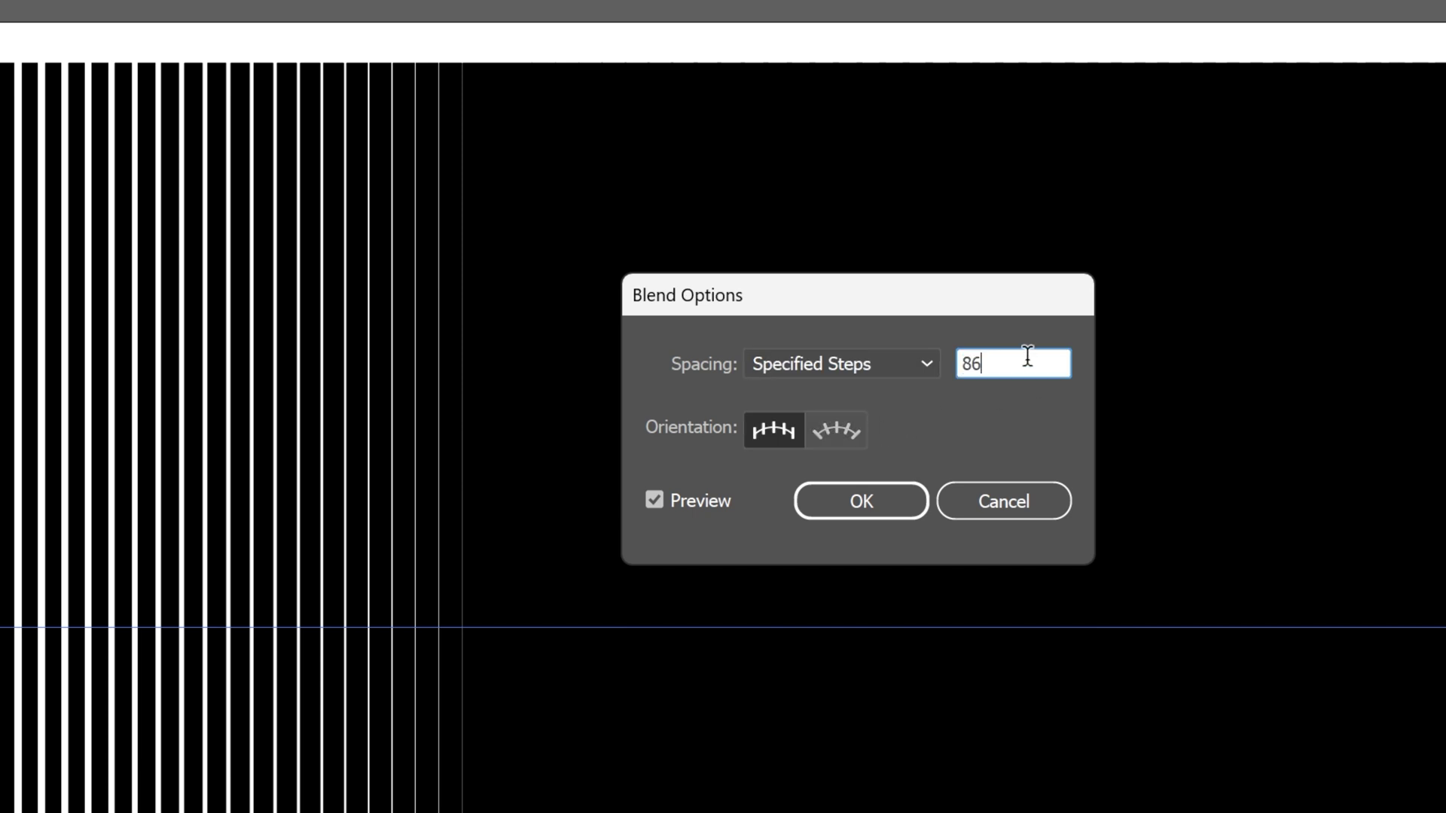
scroll(1027, 357, down, 15)
scroll(1028, 355, down, 20)
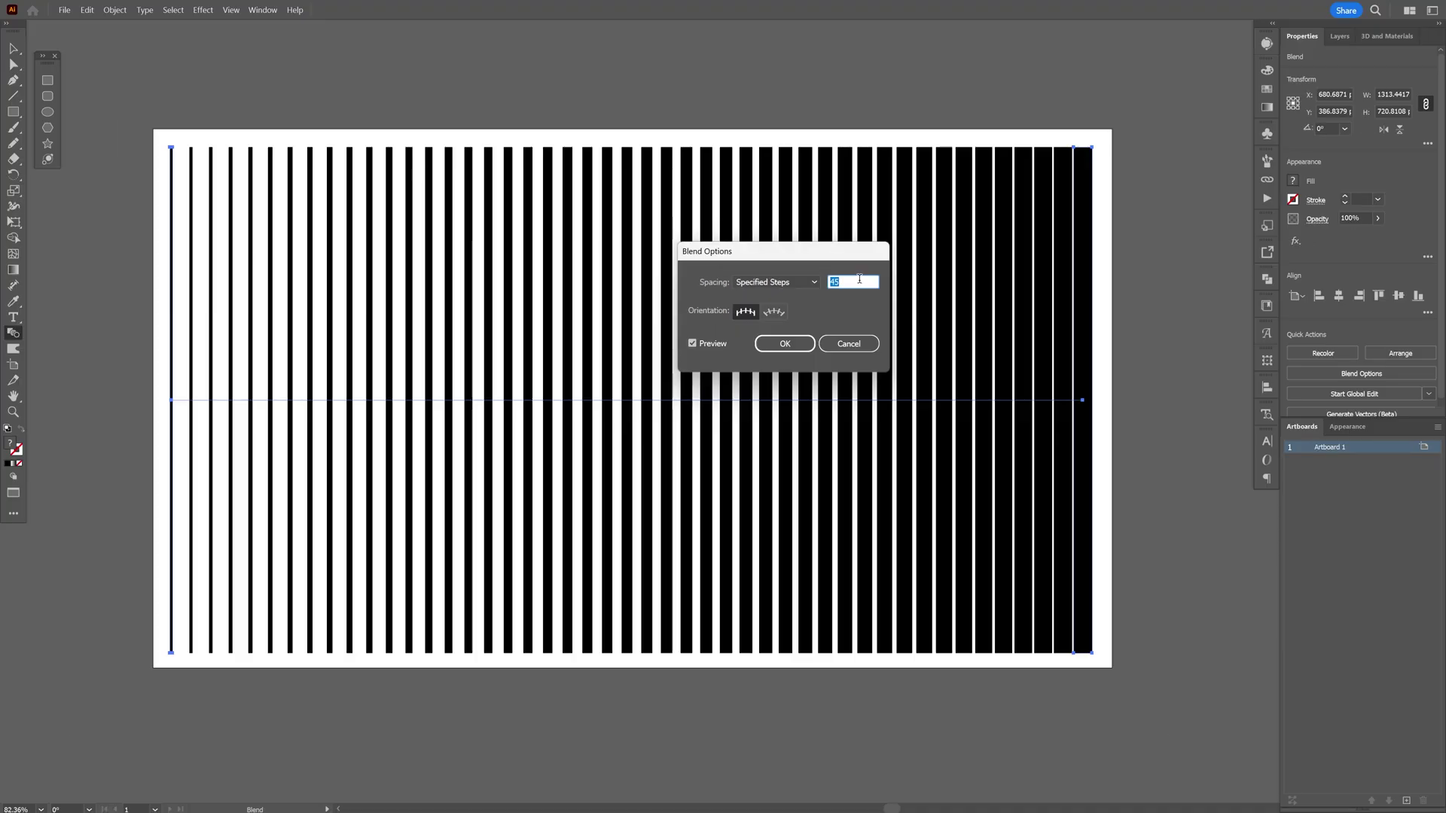
scroll(859, 280, down, 9)
click(784, 344)
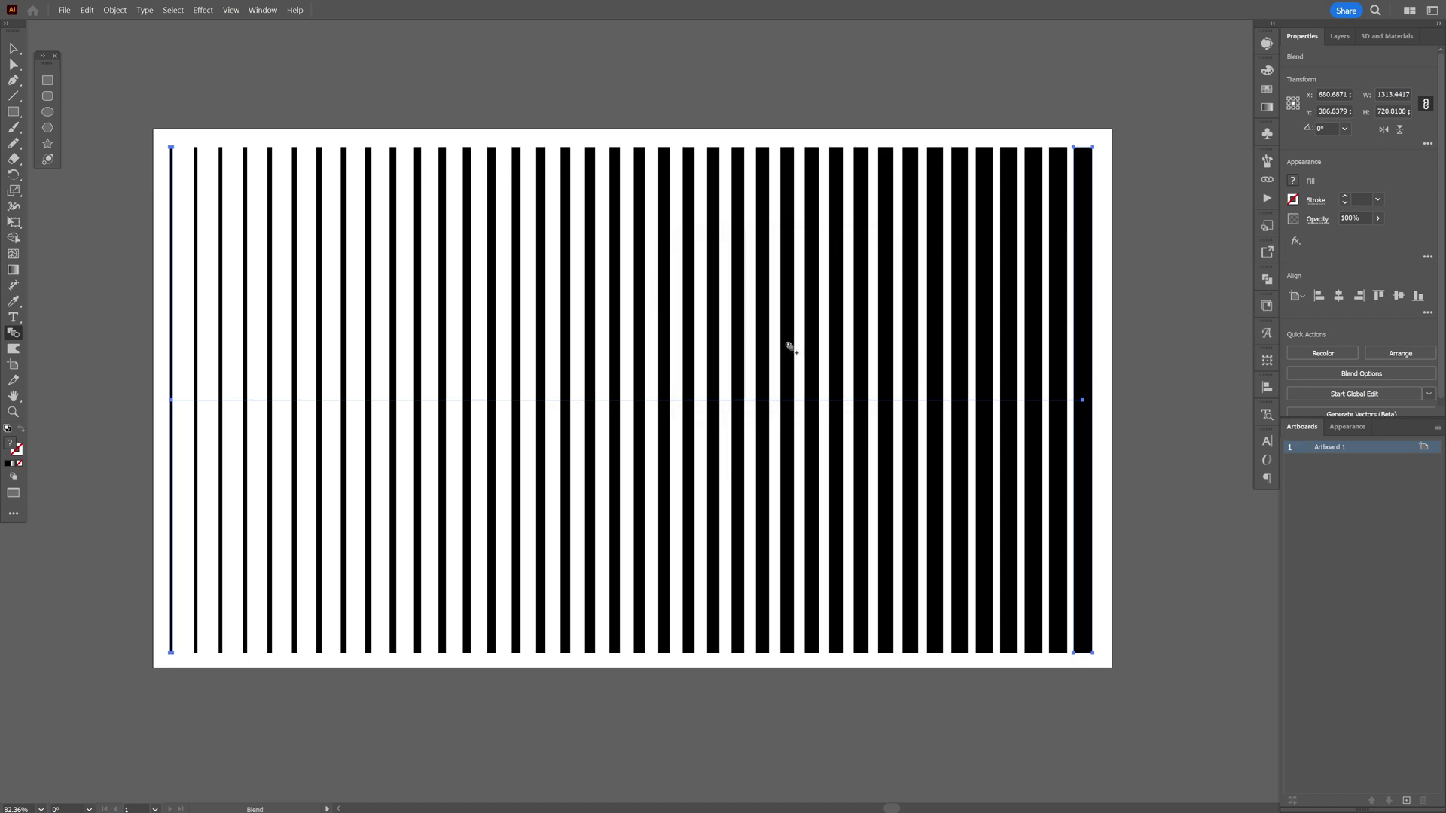
Expand the blend into separate stripes with both Object and Fill included.
click(121, 10)
click(269, 299)
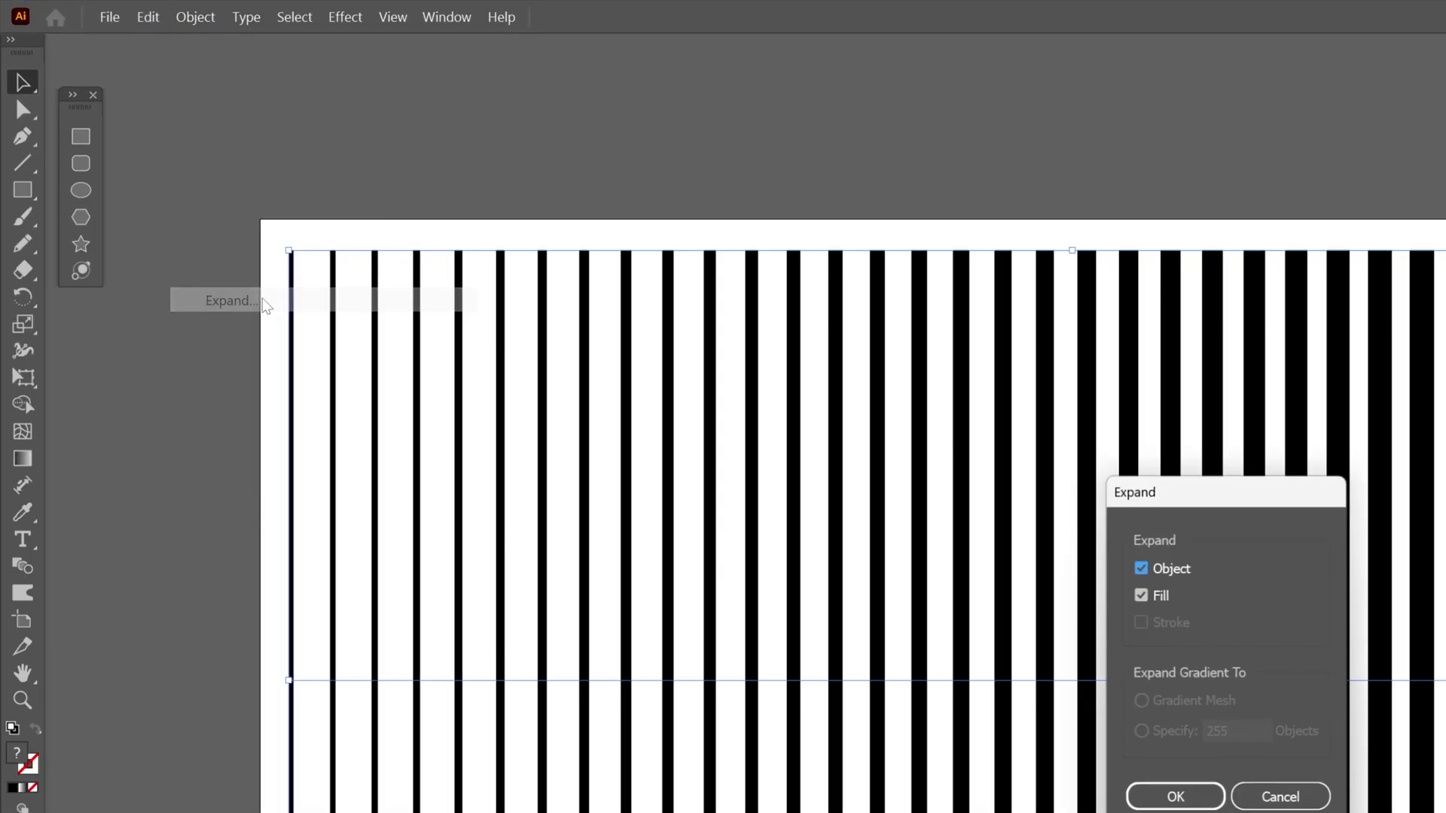
key(Return)
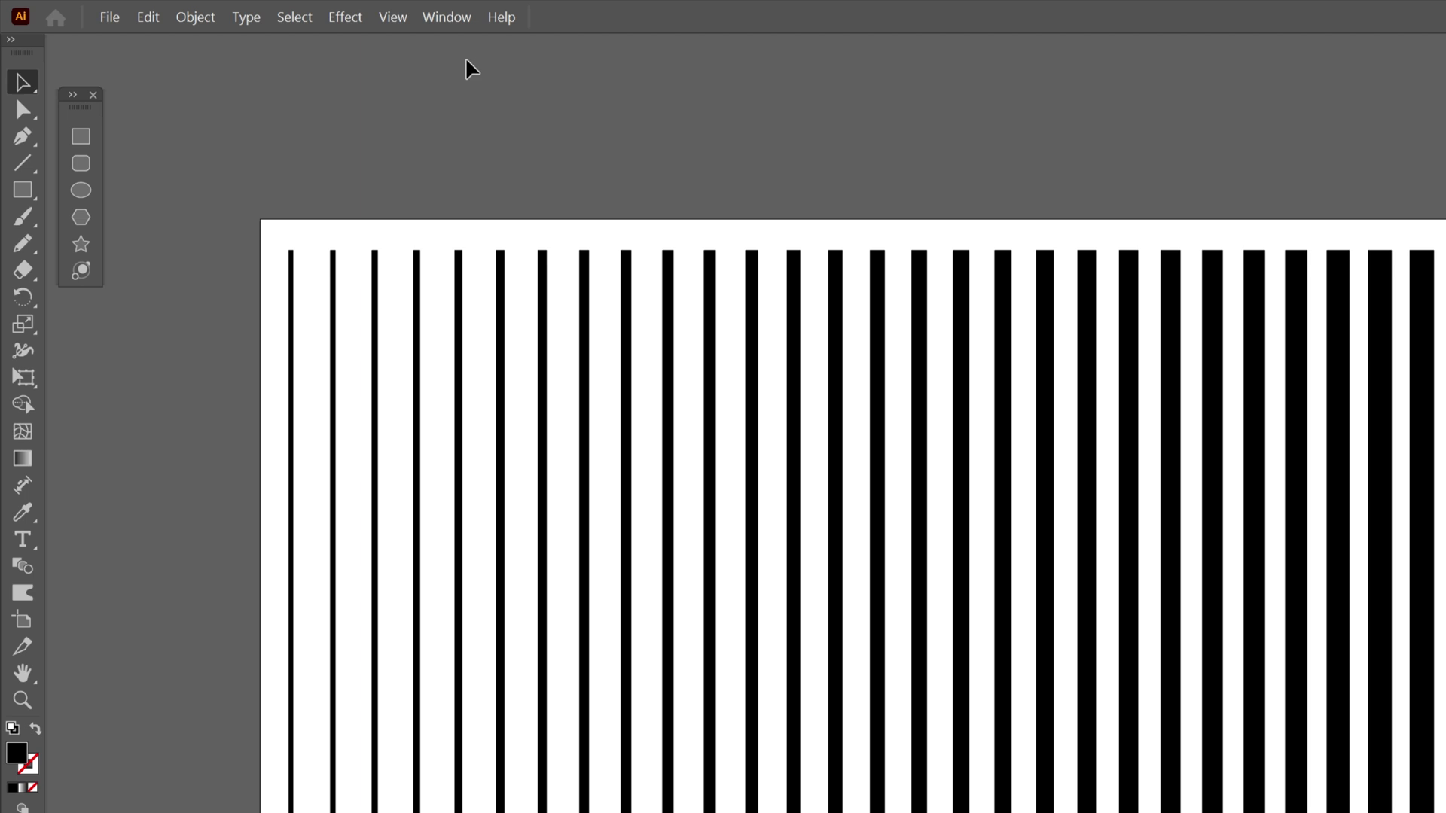
Save the striped artwork as the Illustrator file WB.ai.
click(109, 18)
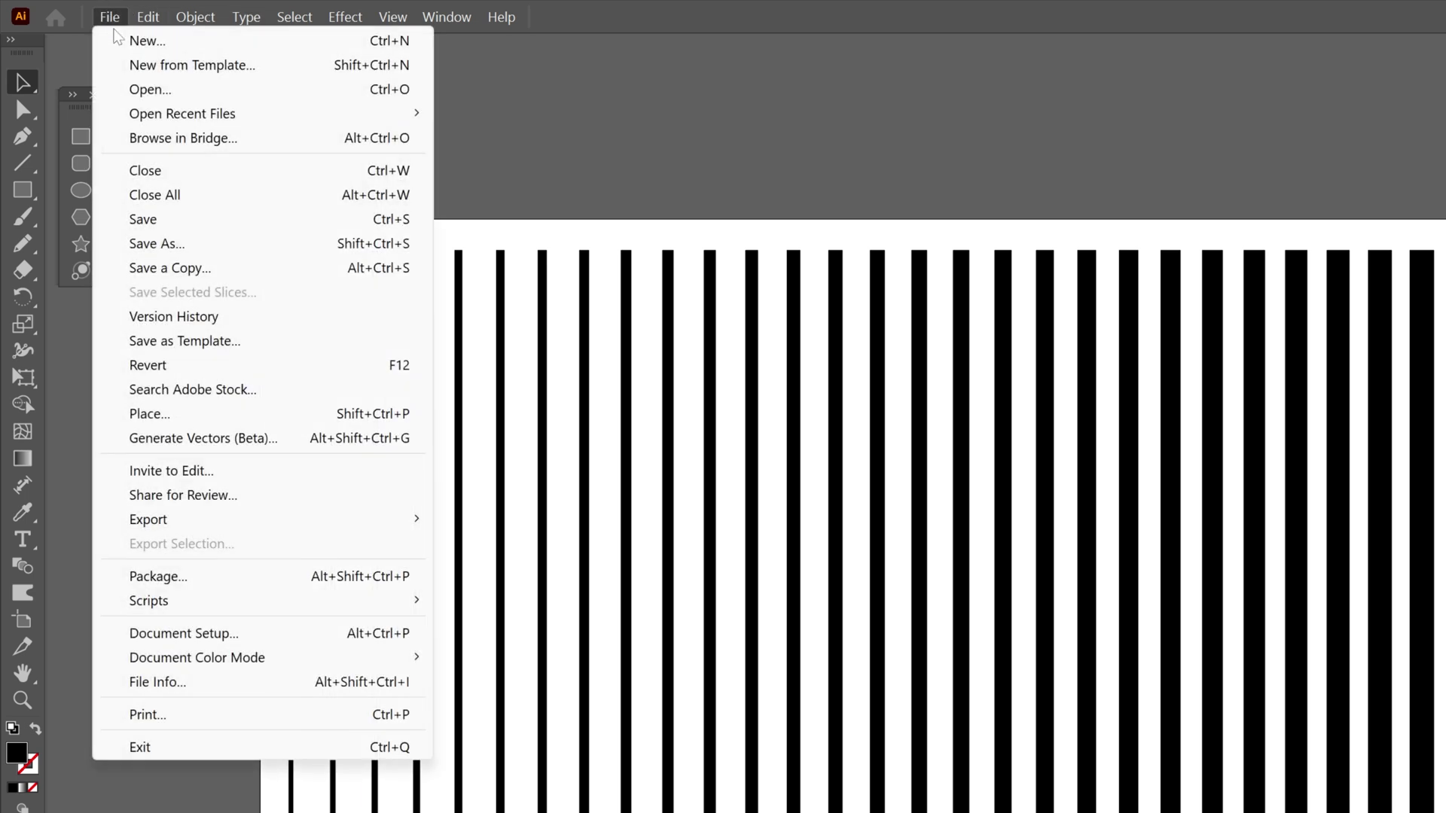
click(188, 243)
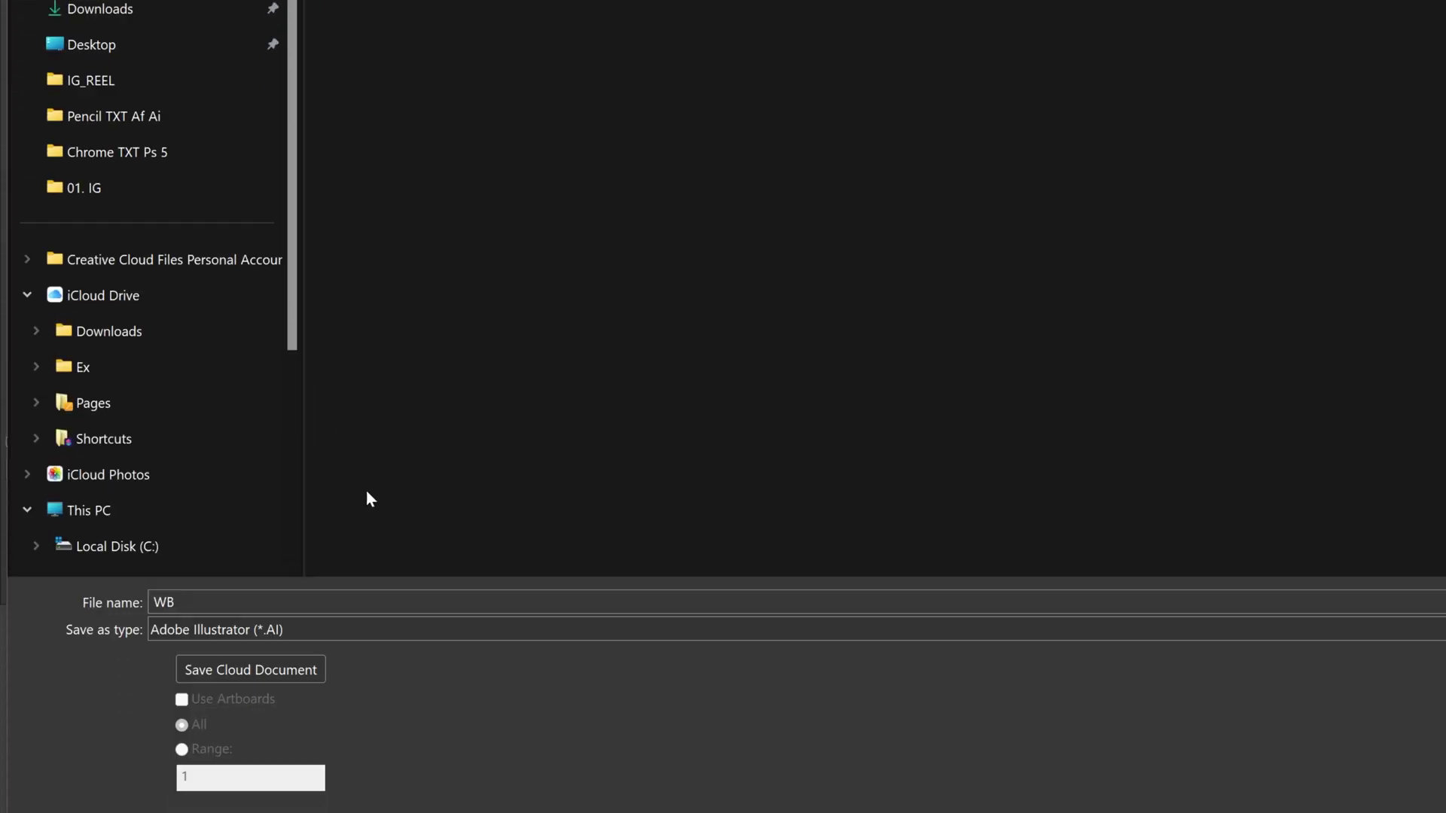
click(231, 632)
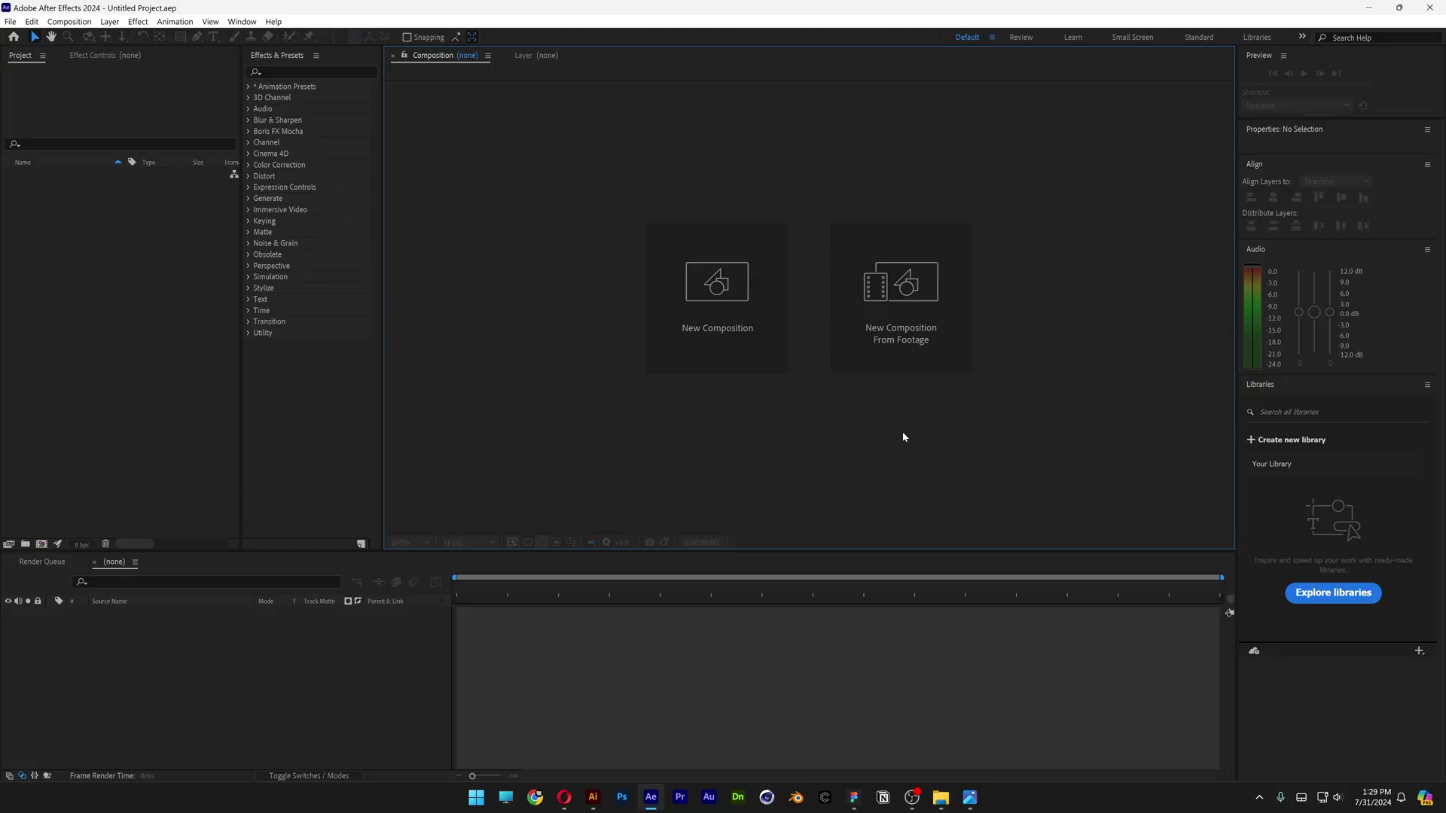
In After Effects, create a new composition using the HD 1920x1080 29.97 fps preset.
click(747, 289)
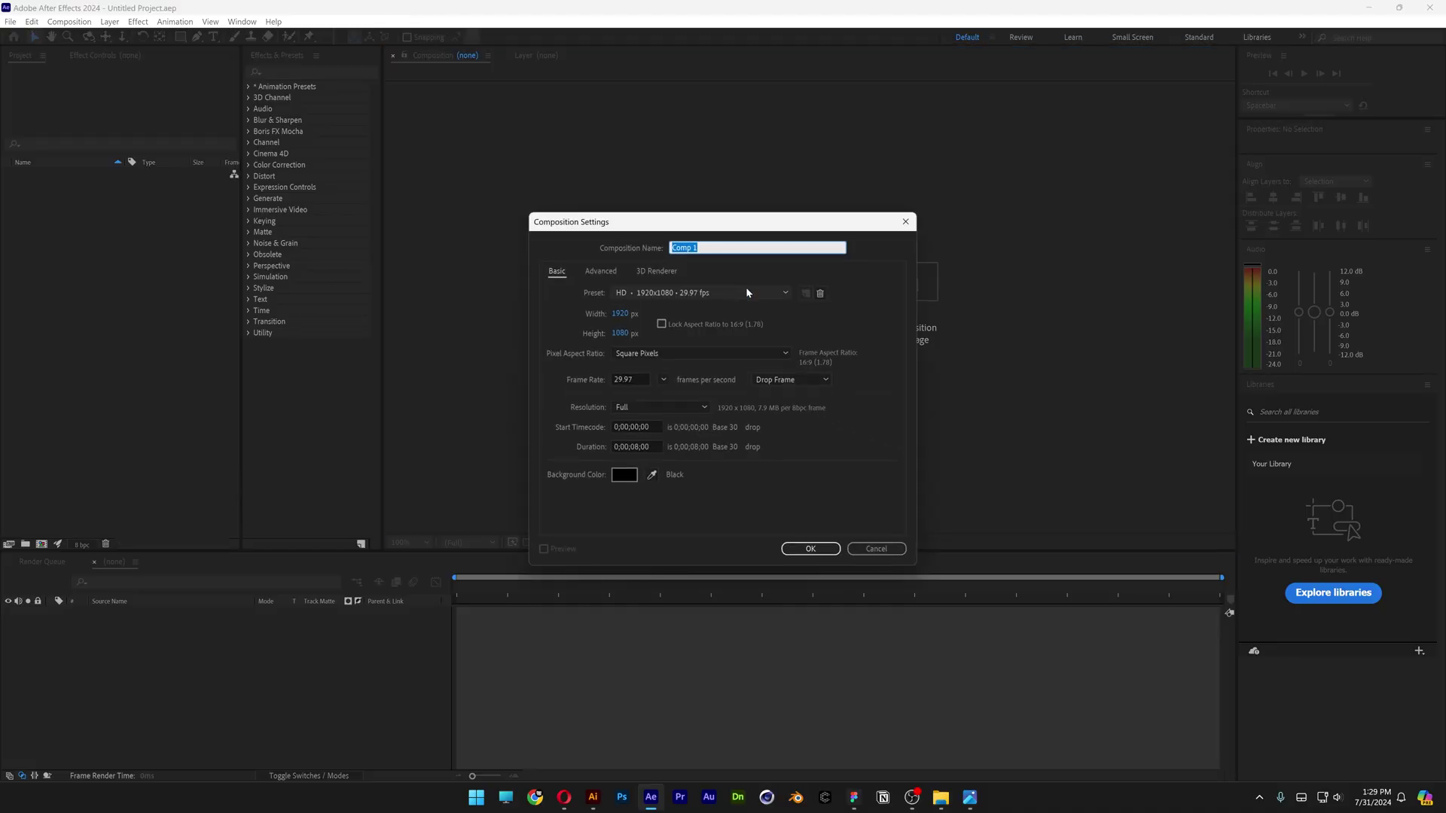
click(748, 295)
click(671, 324)
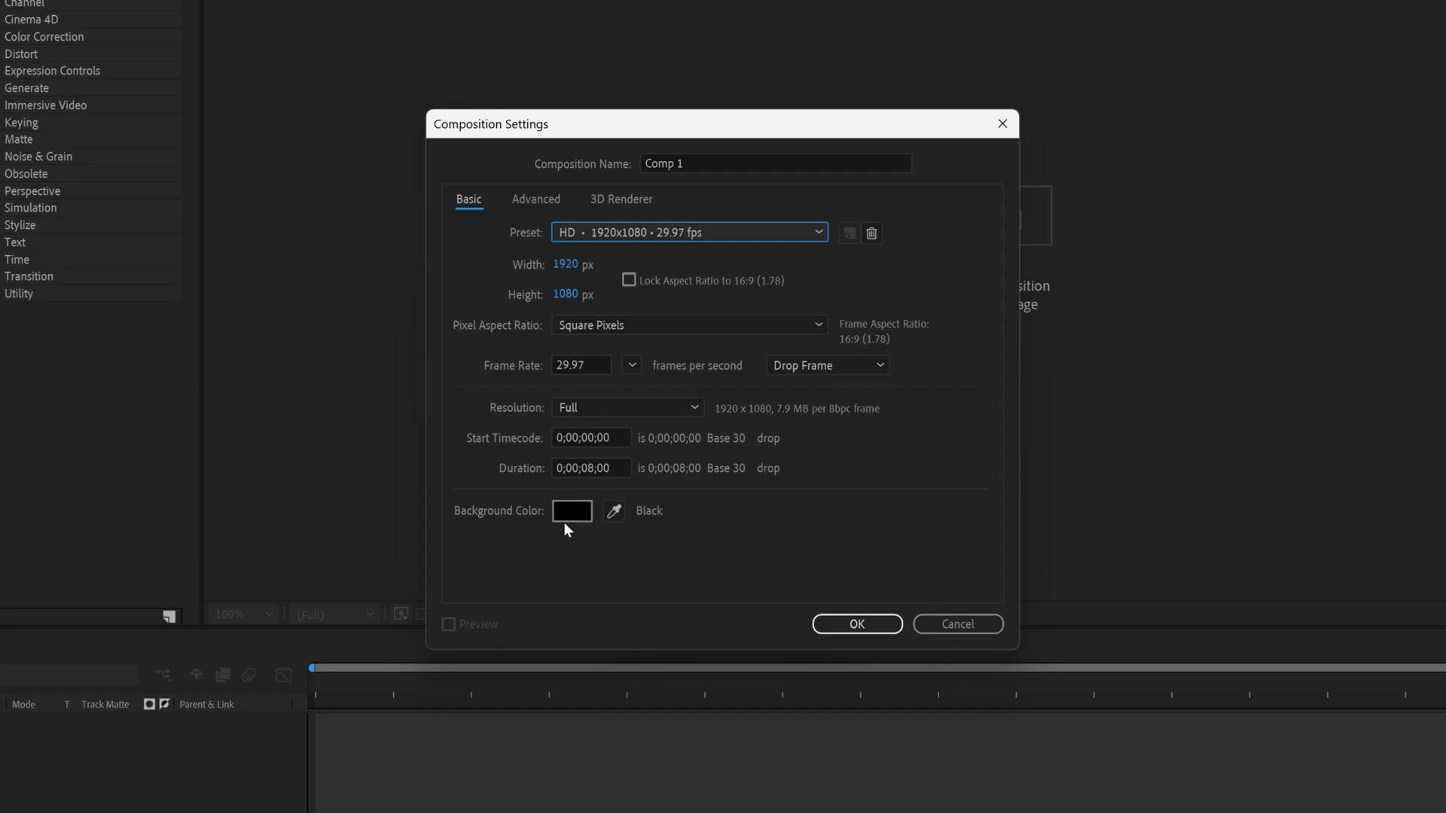
click(857, 624)
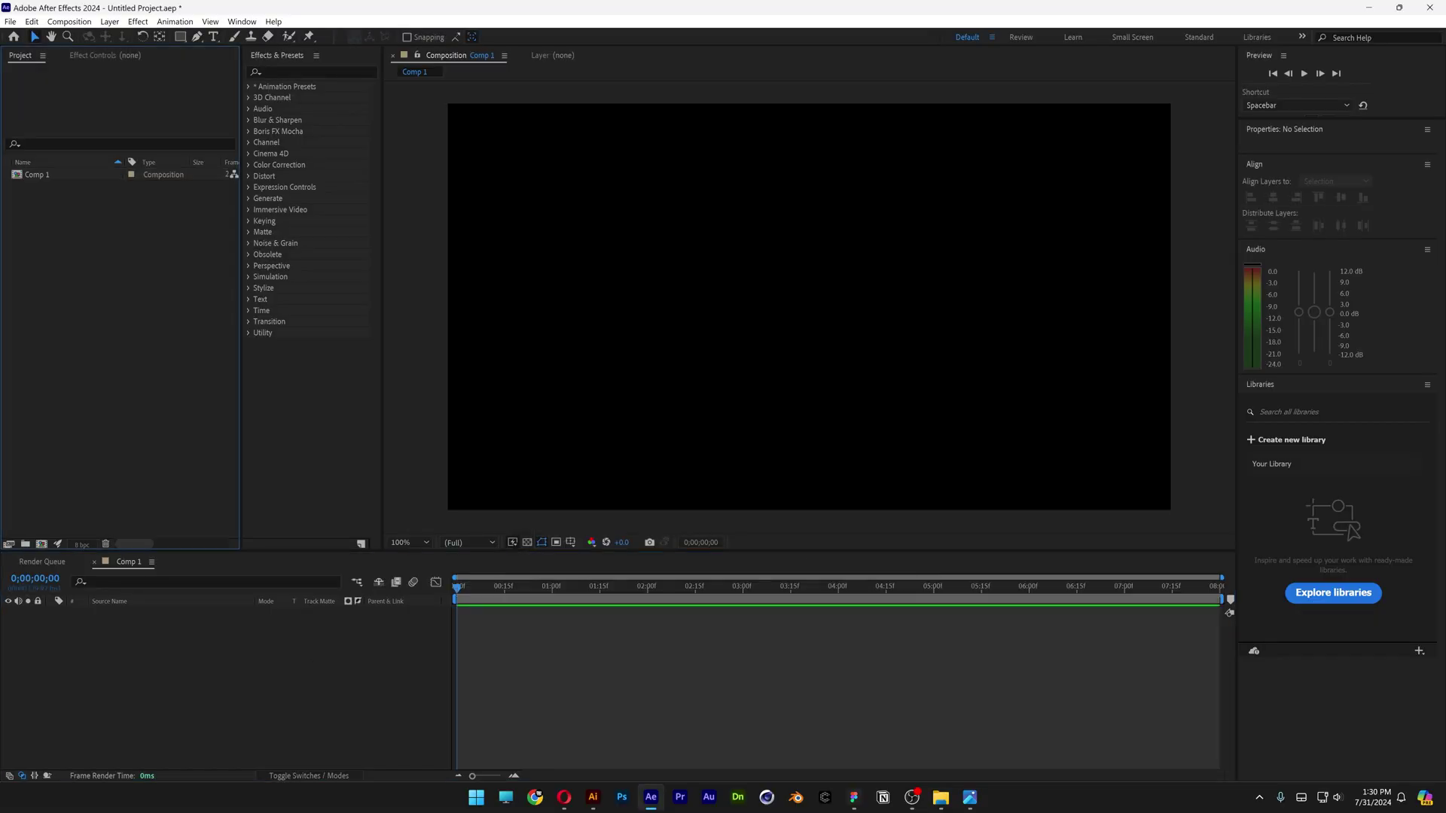
Import WB.ai as footage with merged layers and place it in Comp 1.
drag(798, 184, 312, 686)
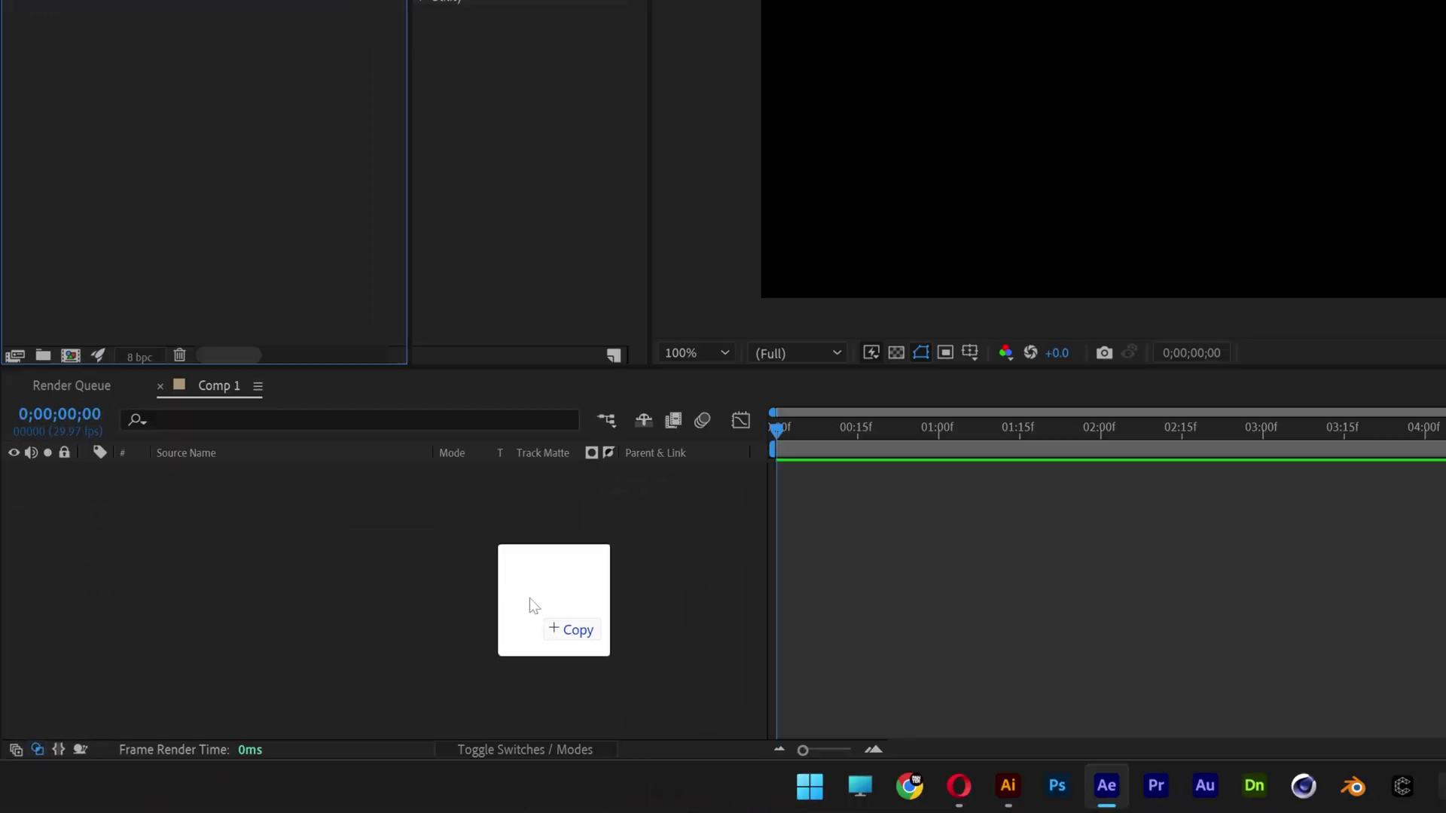
drag(530, 598, 467, 601)
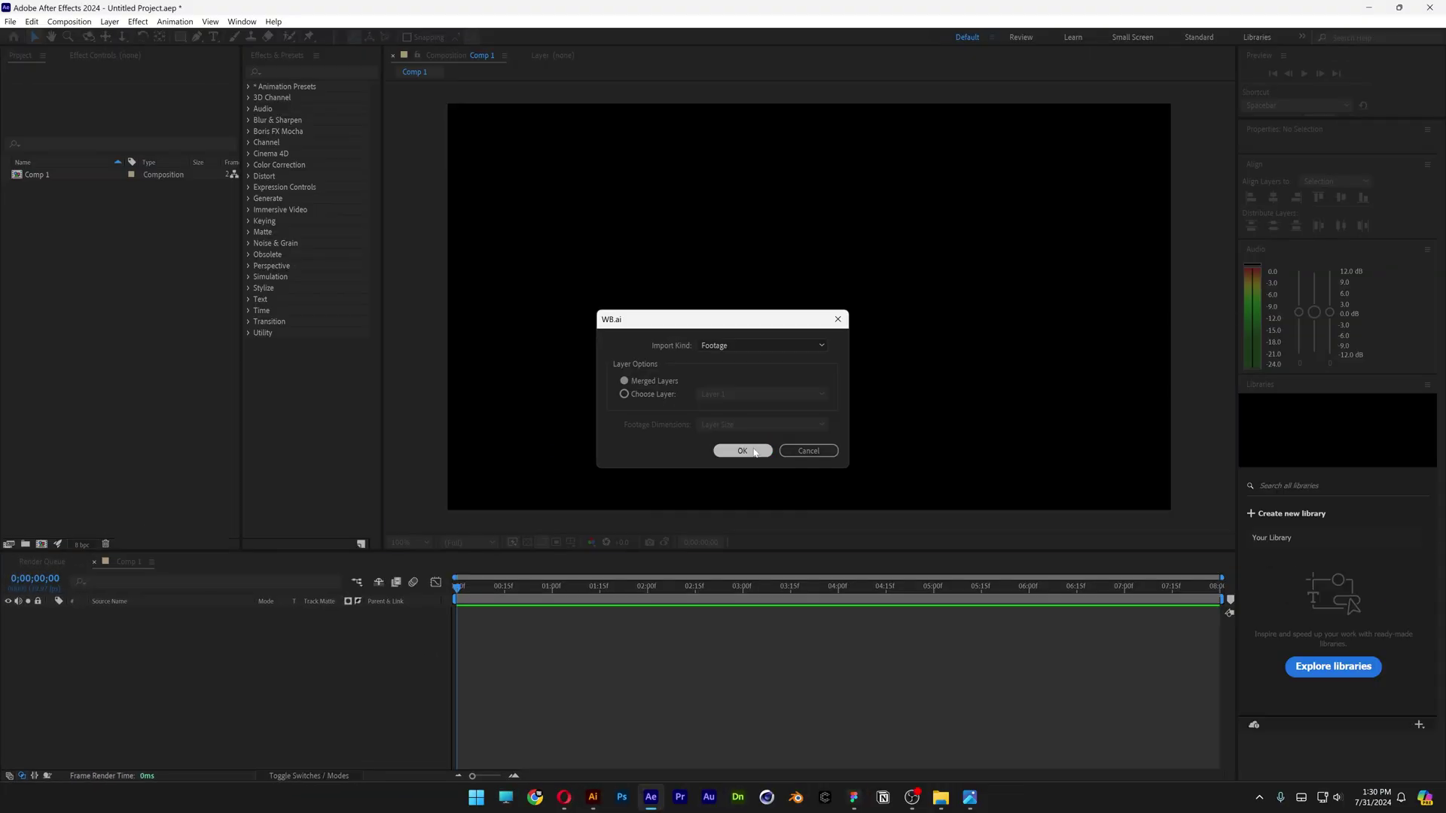
click(996, 326)
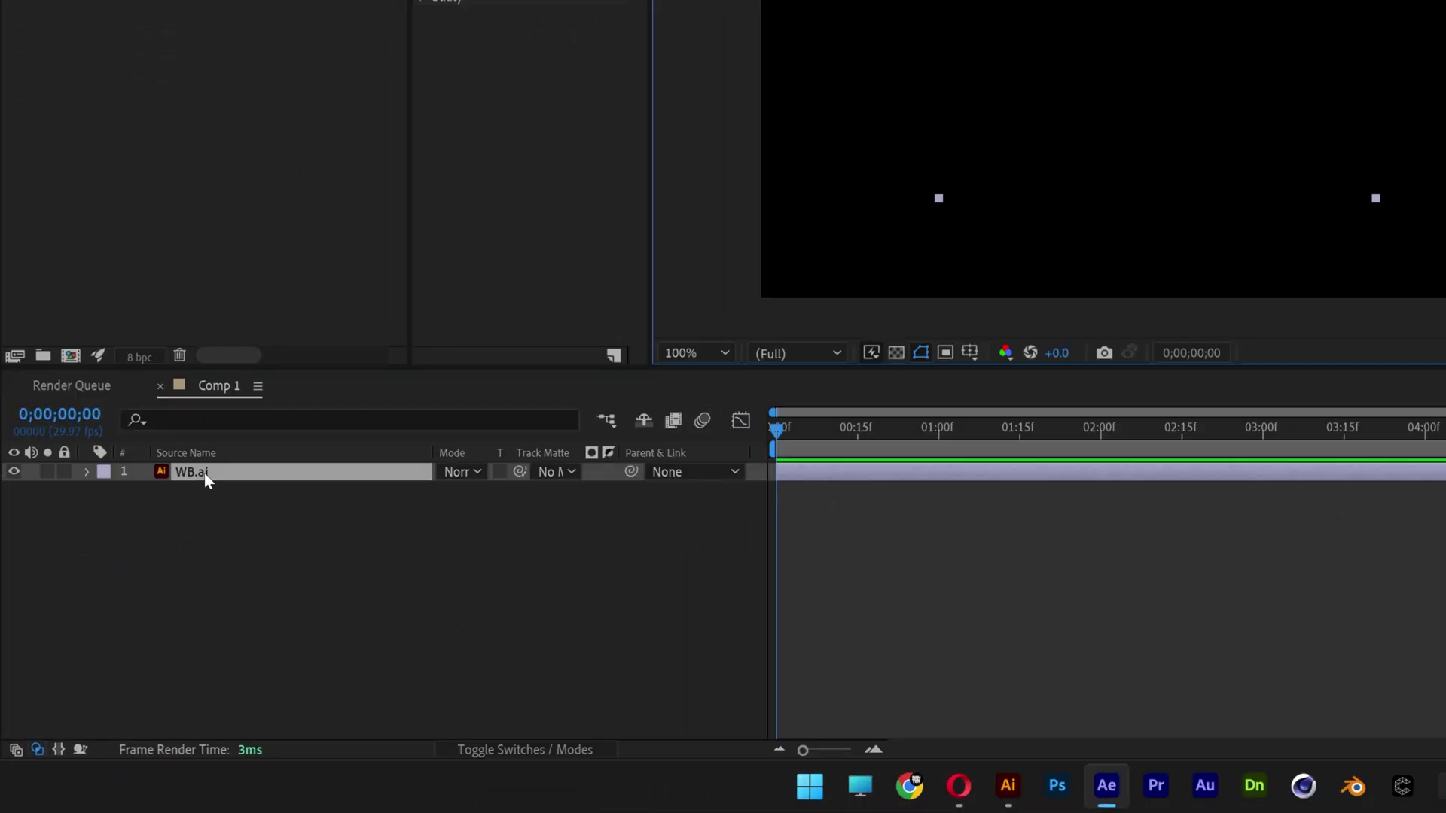
Create shapes from the WB.ai vector layer and delete the original WB.ai layer from the composition.
right_click(204, 473)
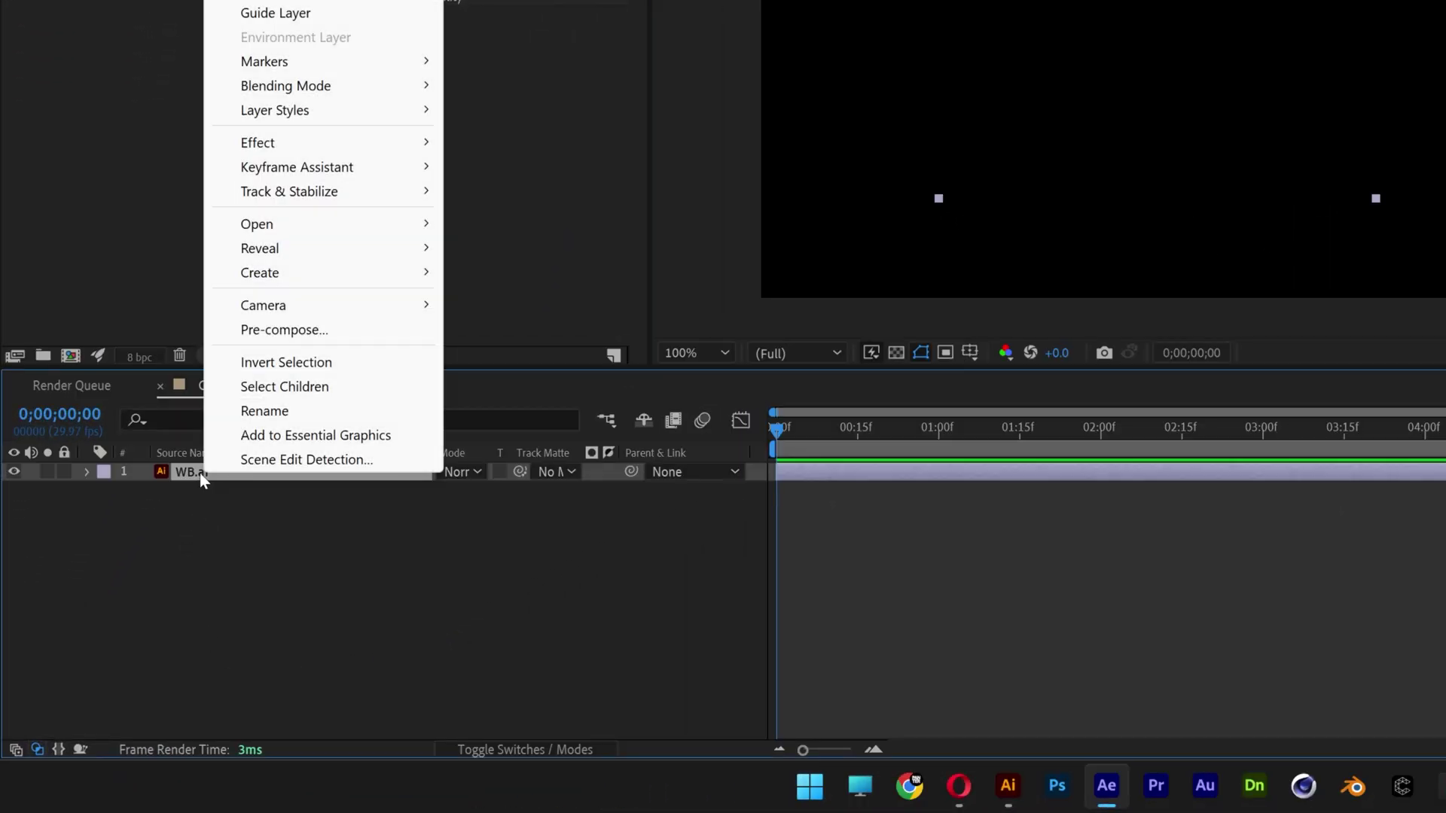
mouse_move(295, 277)
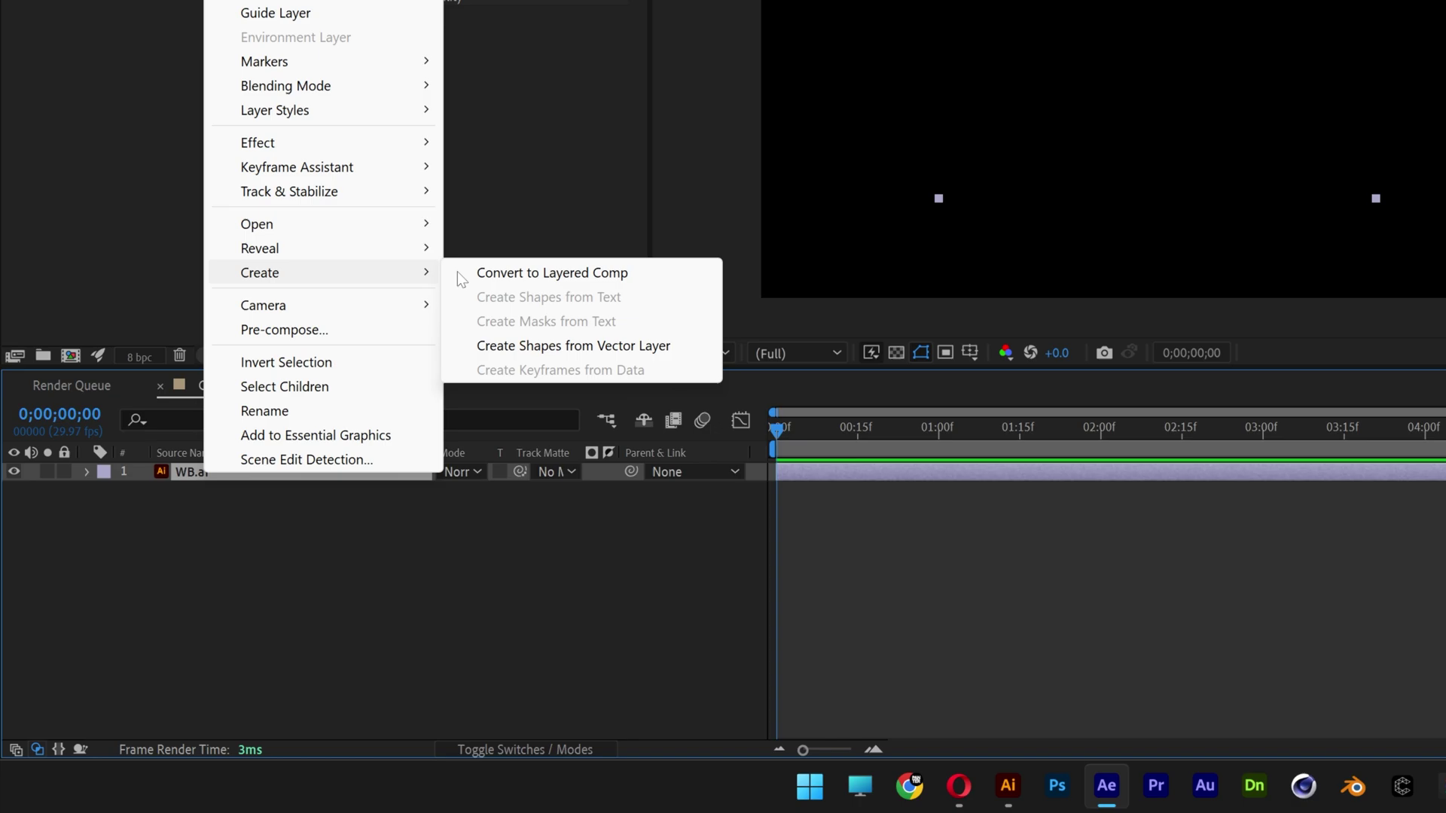
click(662, 354)
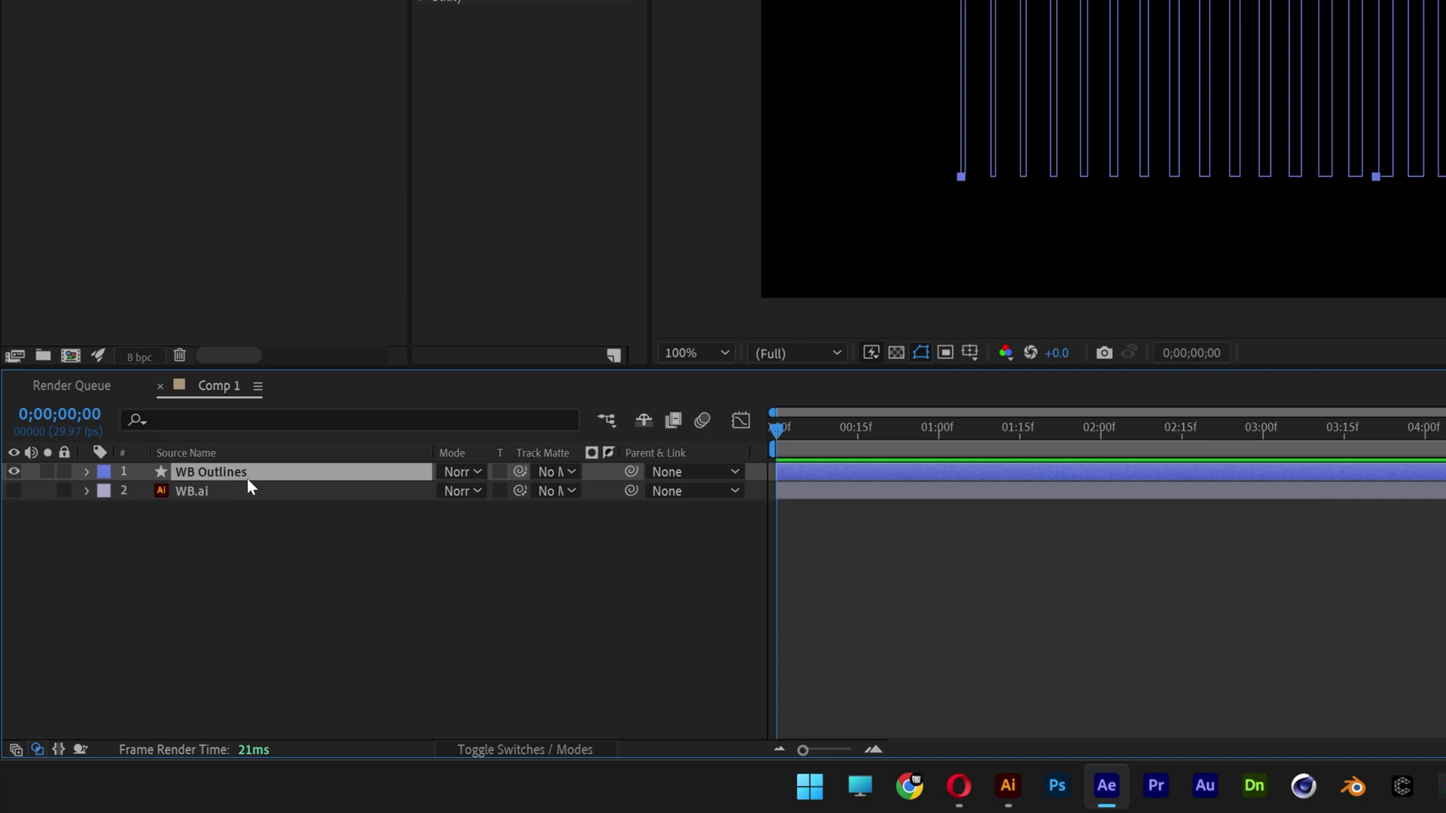
click(226, 495)
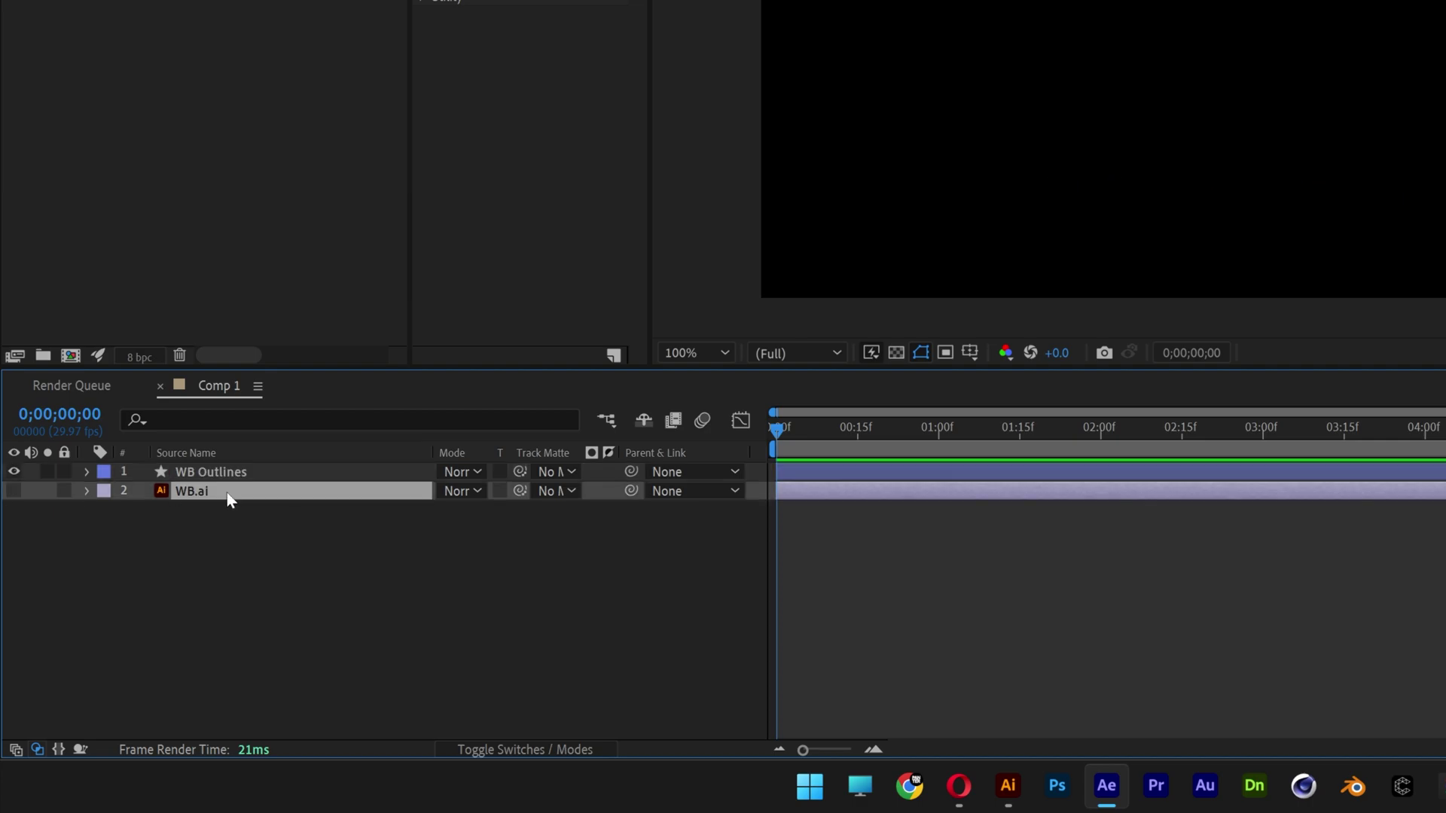
key(Delete)
Change the fill colour of the WB Outlines stripes from black to near-white.
click(235, 474)
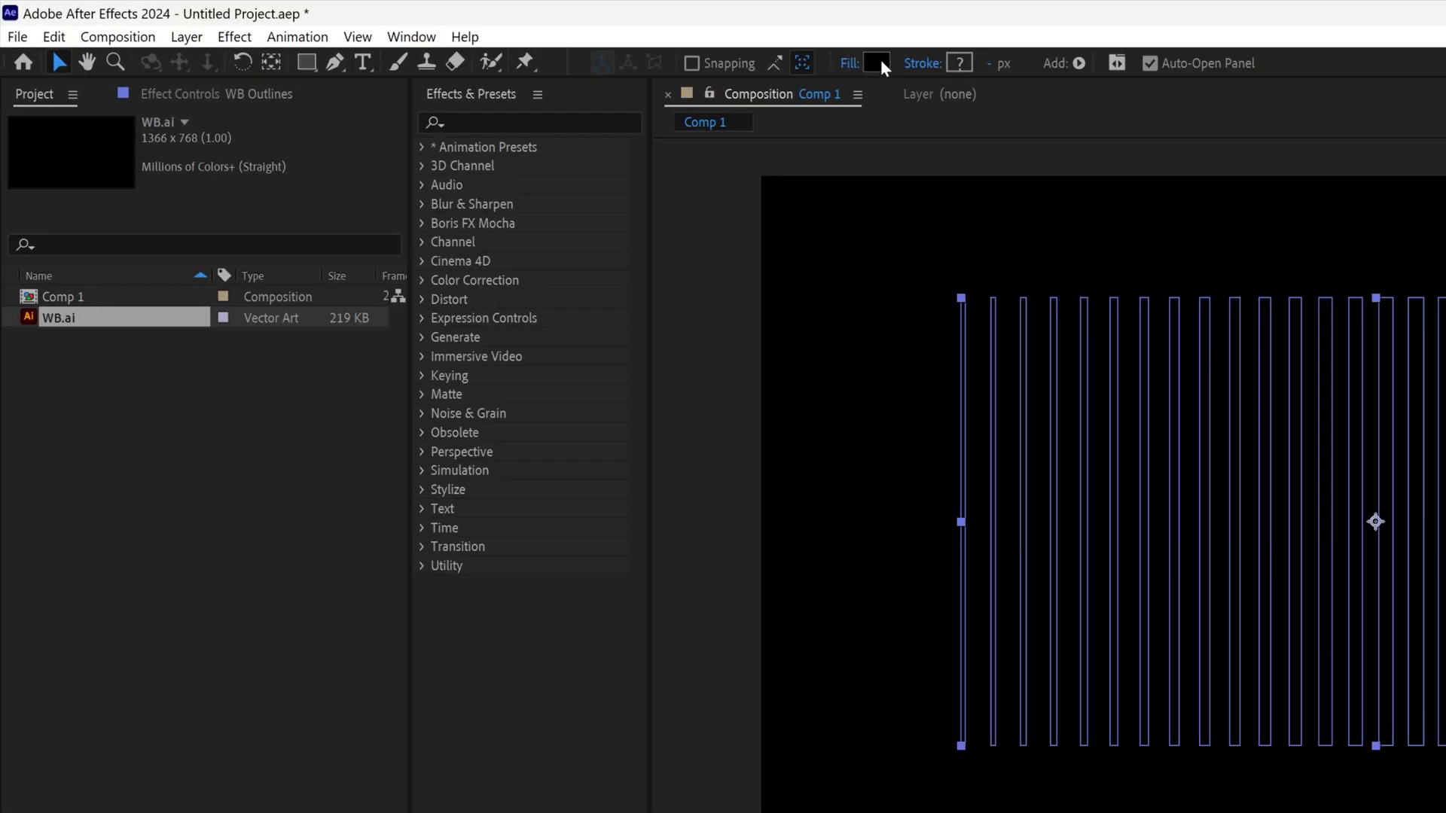
click(516, 37)
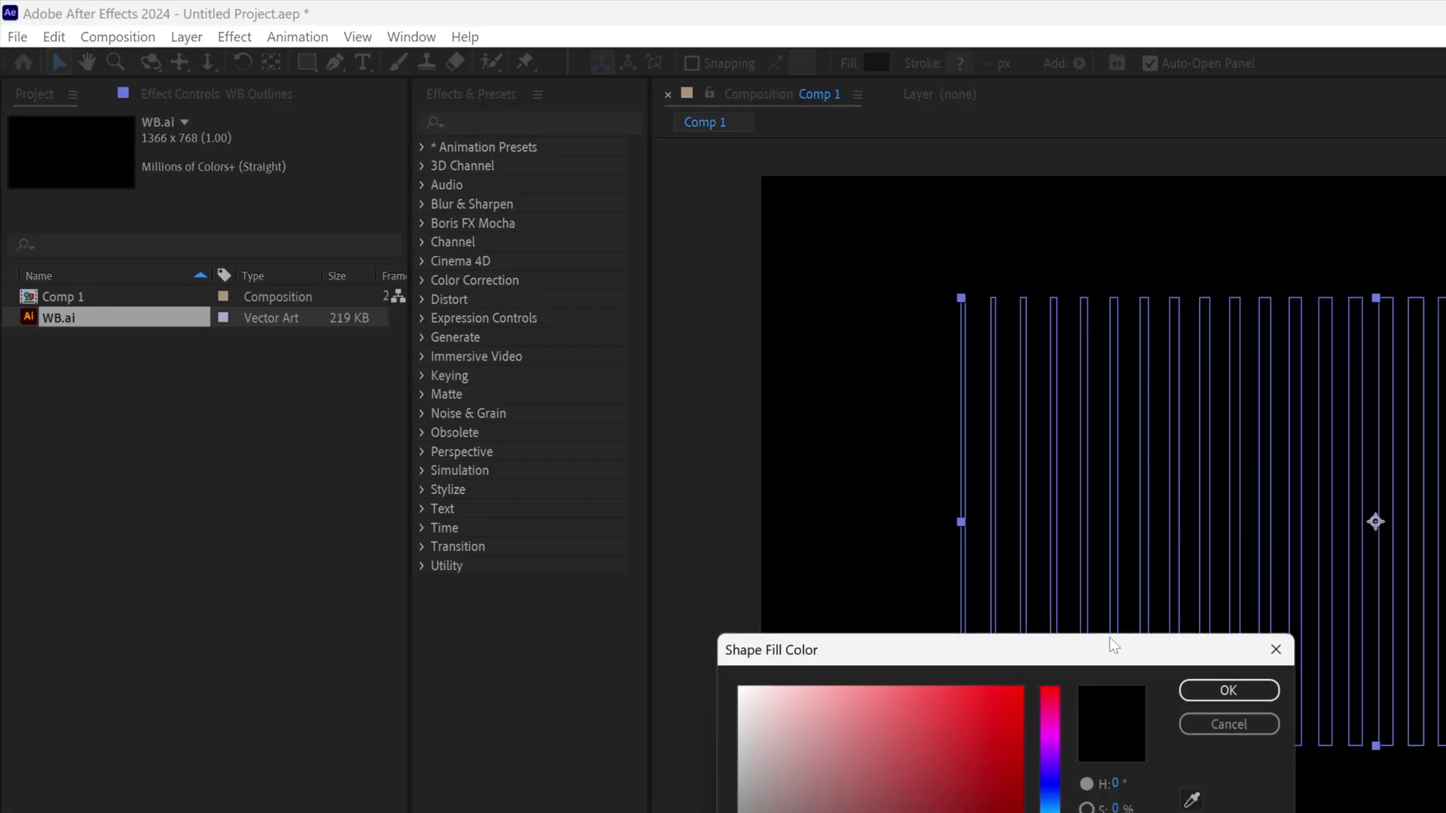
drag(521, 469, 449, 421)
drag(763, 431, 739, 425)
click(1228, 406)
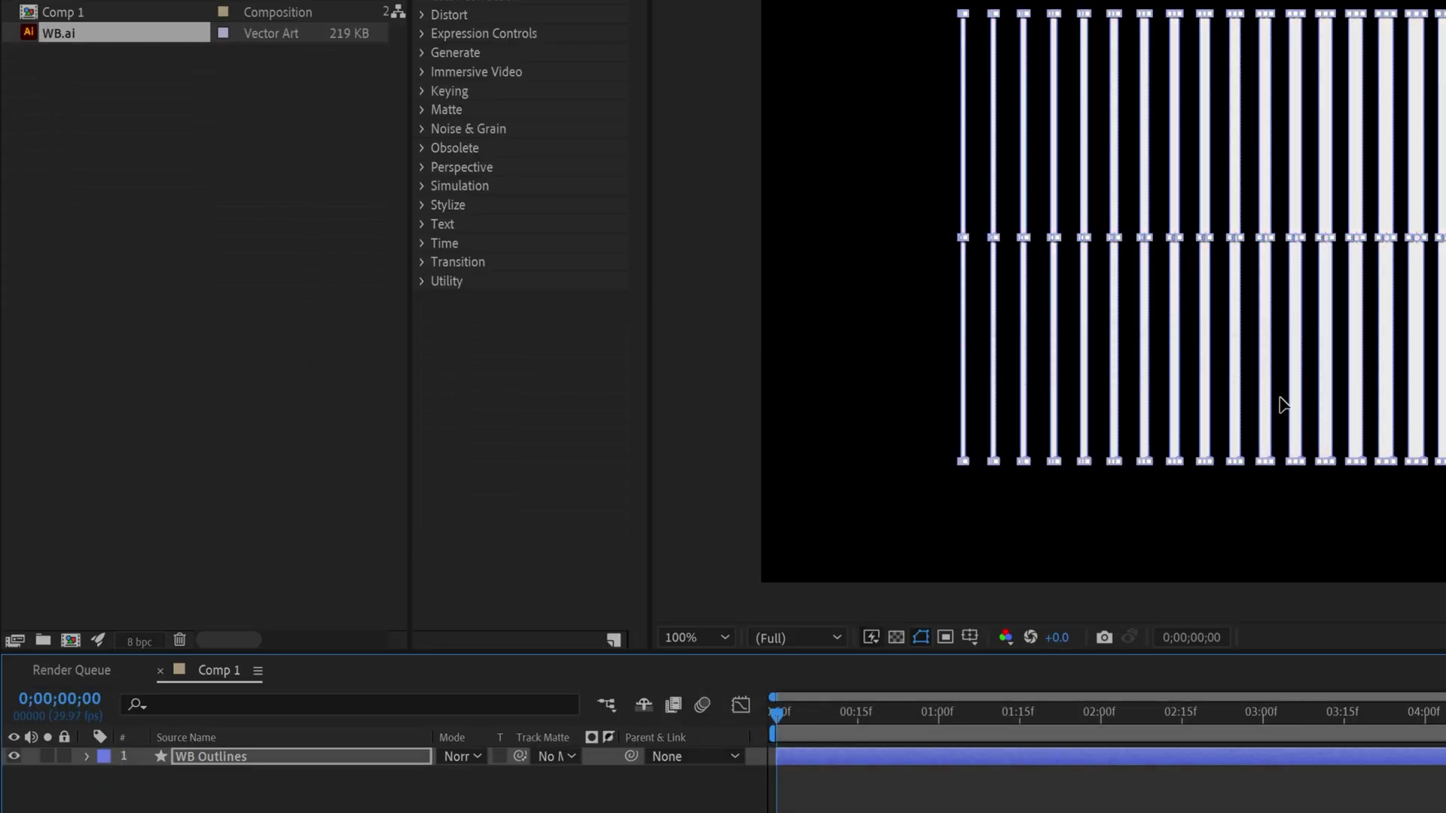
Scale the WB Outlines layer up to about 139% so the stripes nearly fill the composition.
click(322, 662)
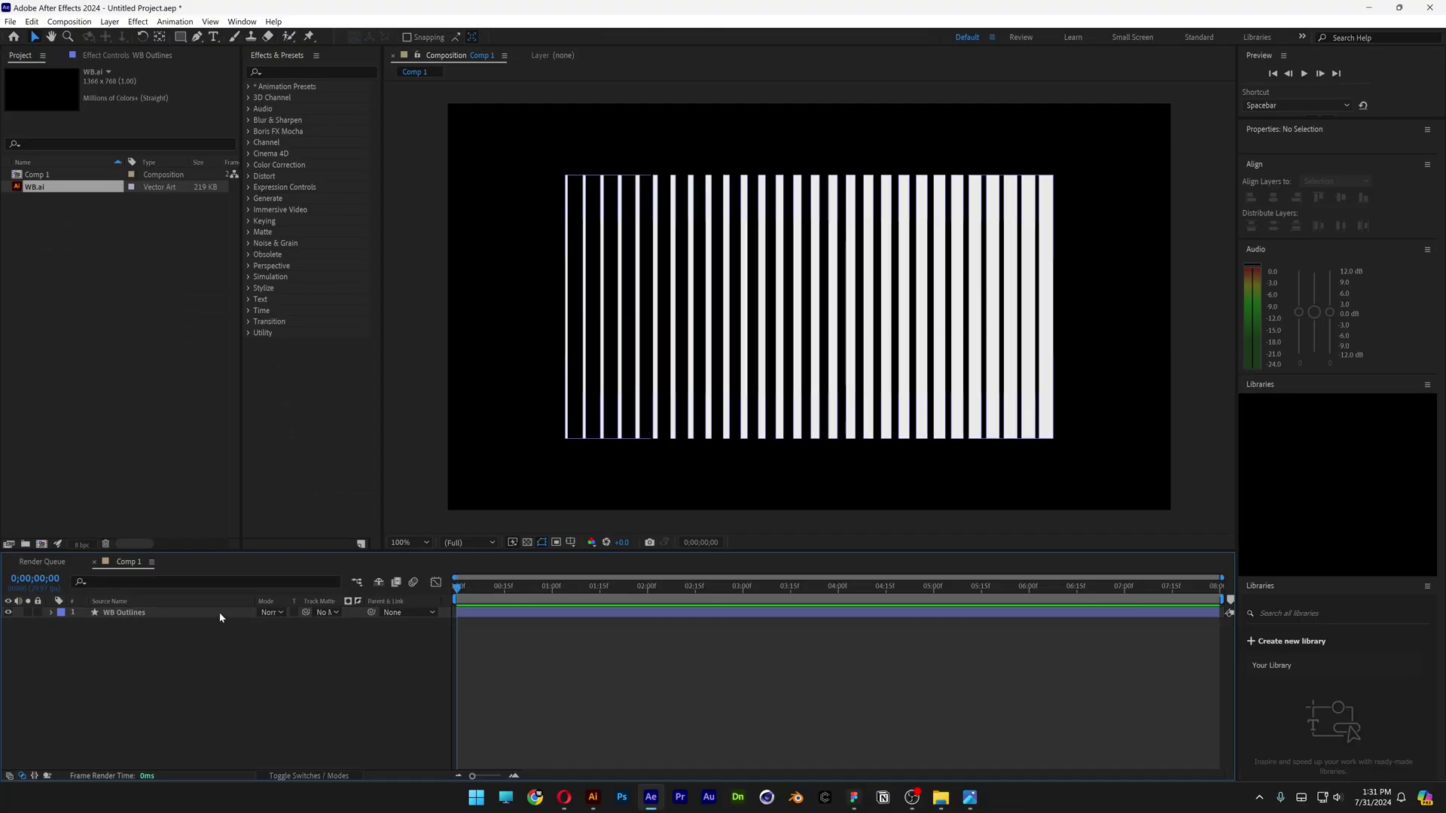
click(220, 614)
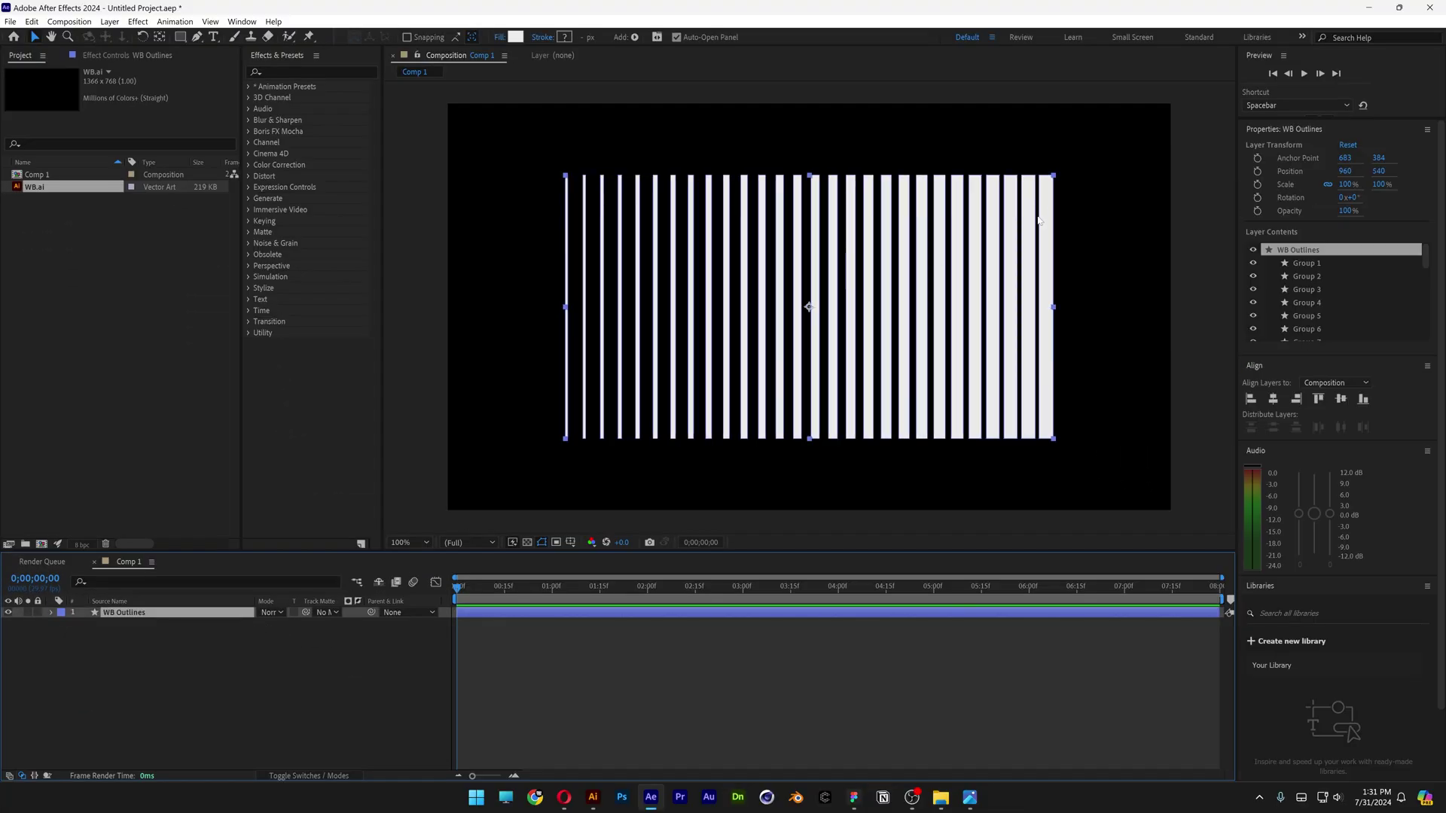
drag(1053, 175, 1149, 124)
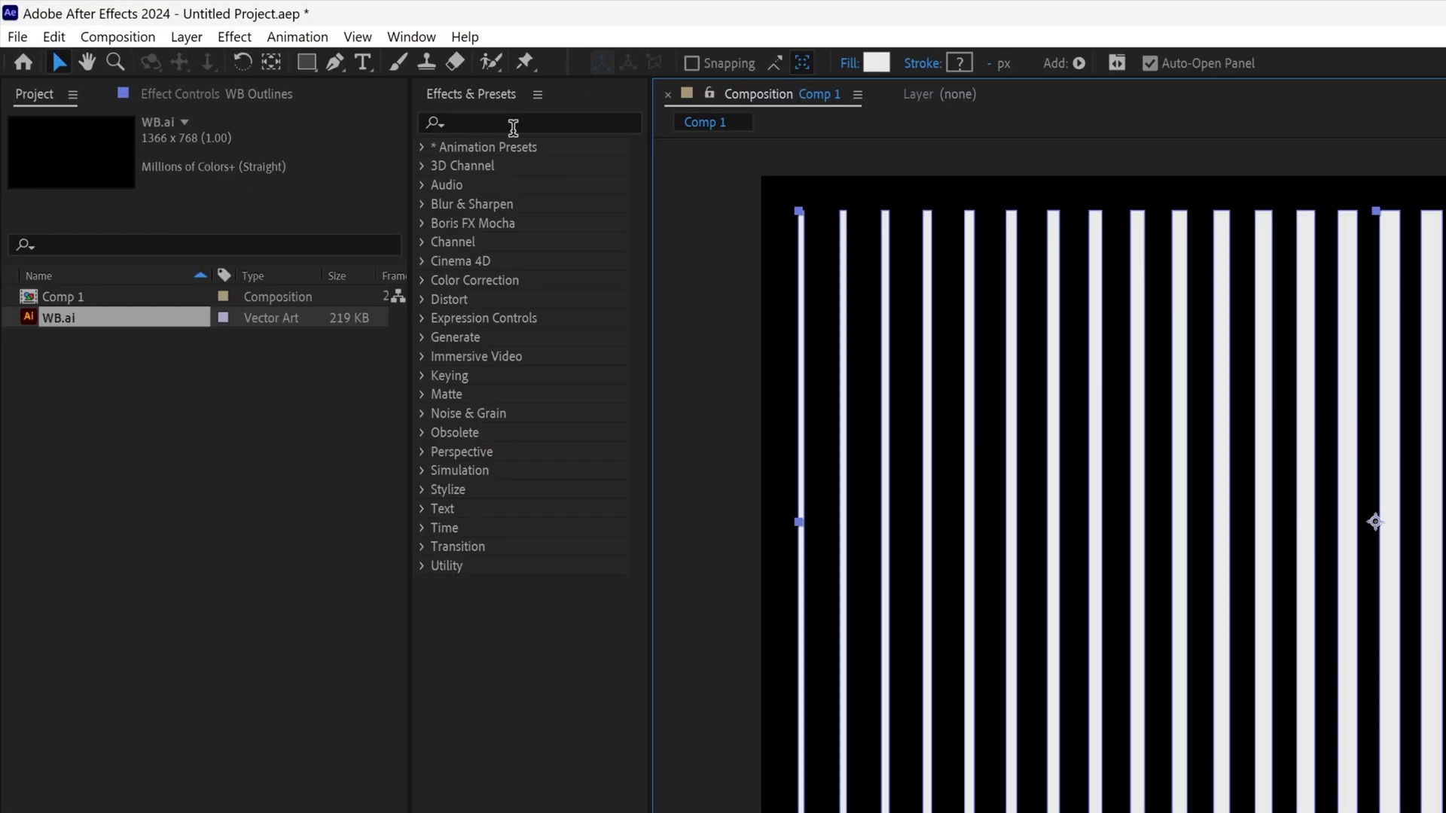
Apply the Mesh Warp effect to the WB Outlines layer with 3 rows and 3 columns.
click(305, 71)
text(warp)
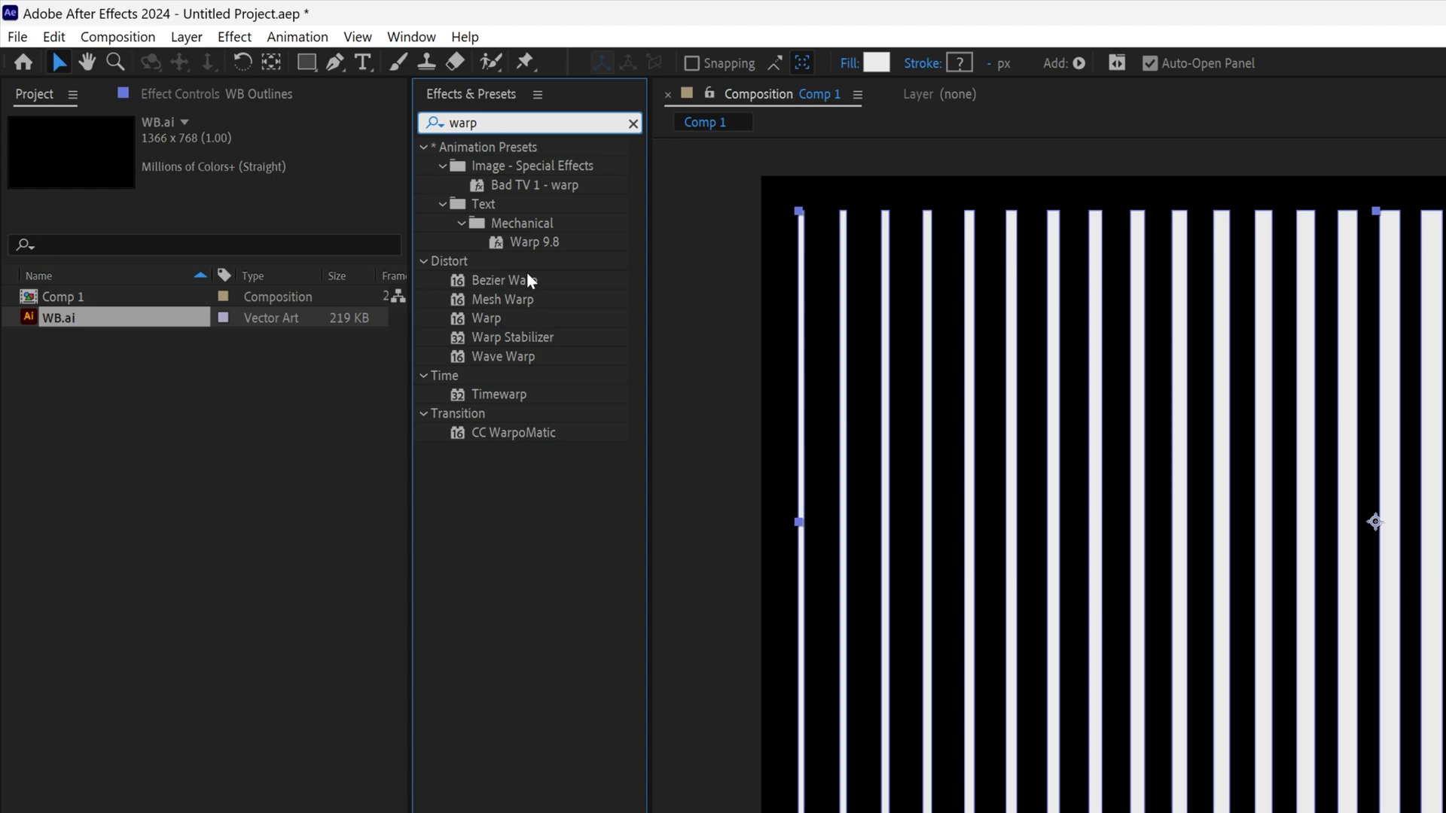
drag(498, 295, 238, 475)
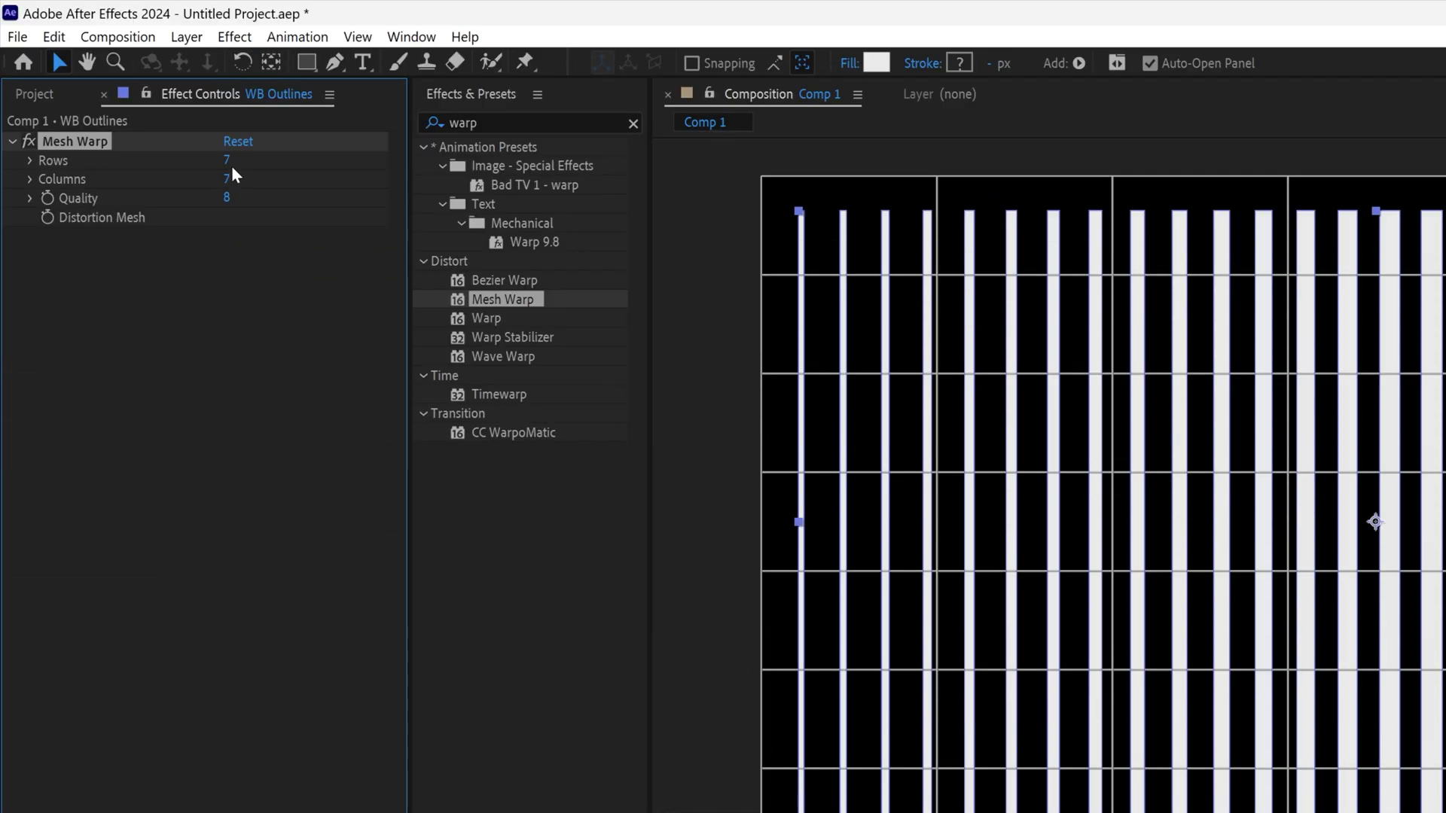
text(3)
key(Tab)
text(3)
key(Return)
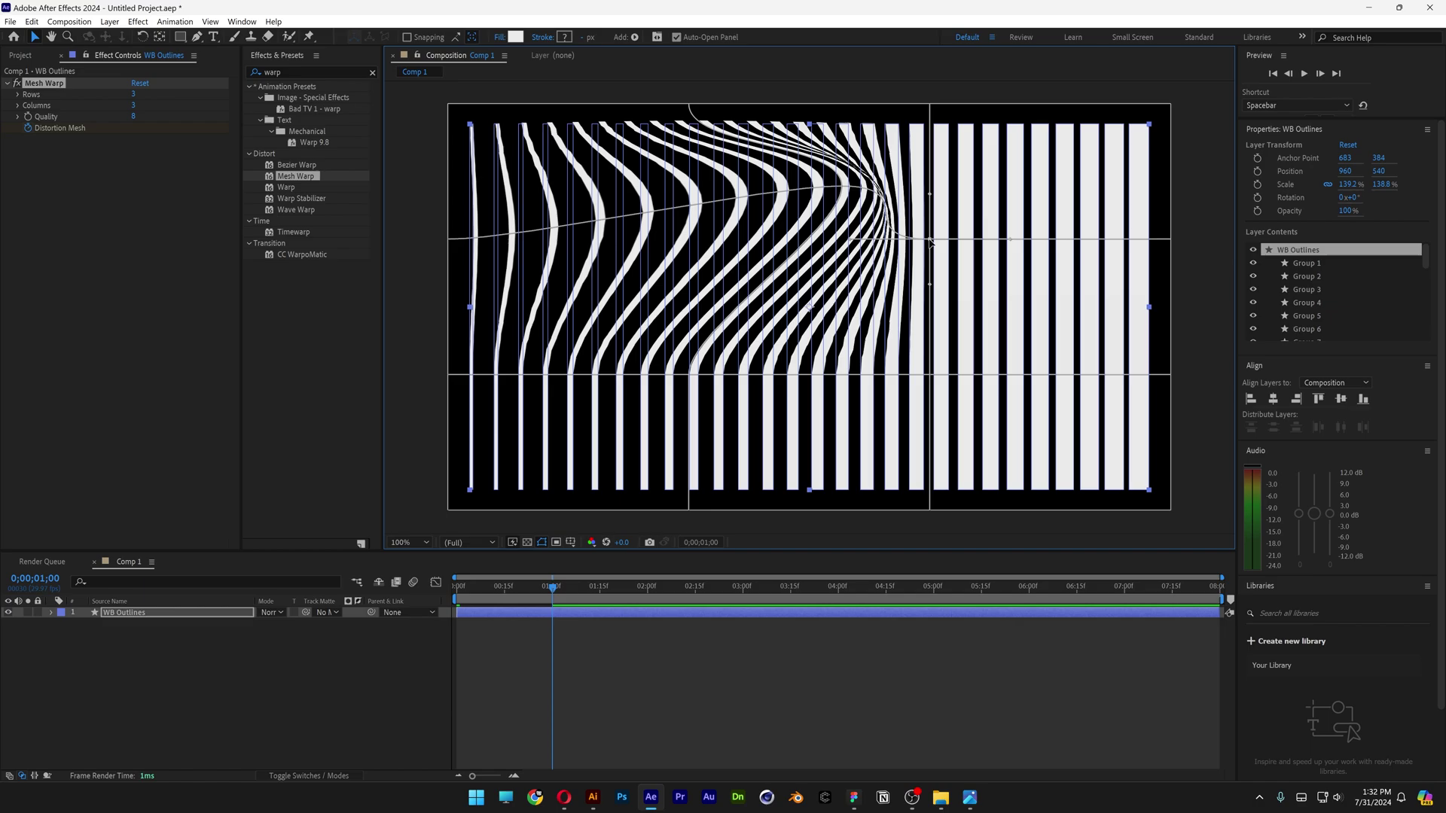
Pull the Mesh Warp grid points at the 1-second mark to bend the stripes into flowing curves, and scrub back slightly to check.
drag(930, 241, 1058, 339)
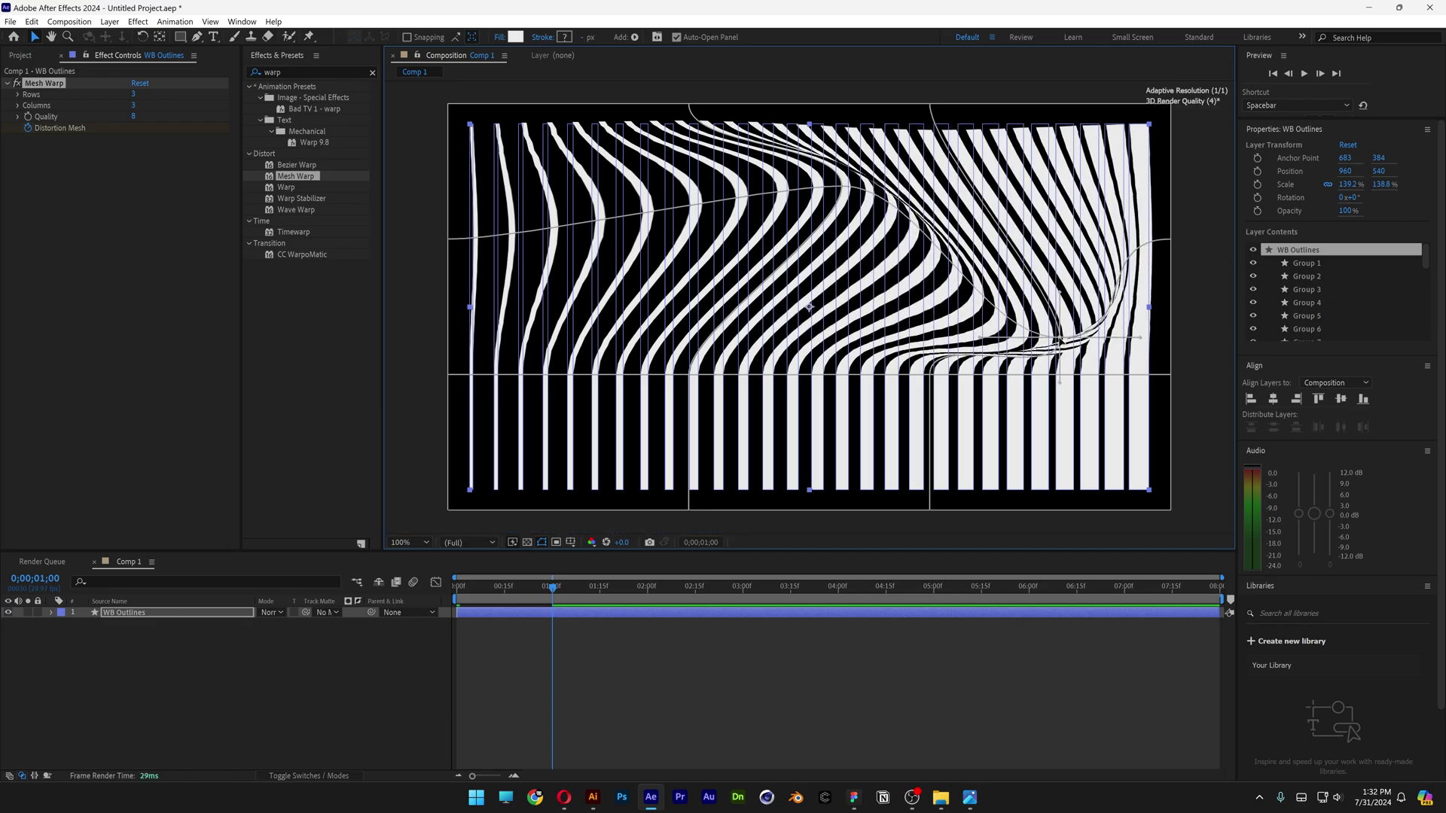
drag(953, 378, 306, 193)
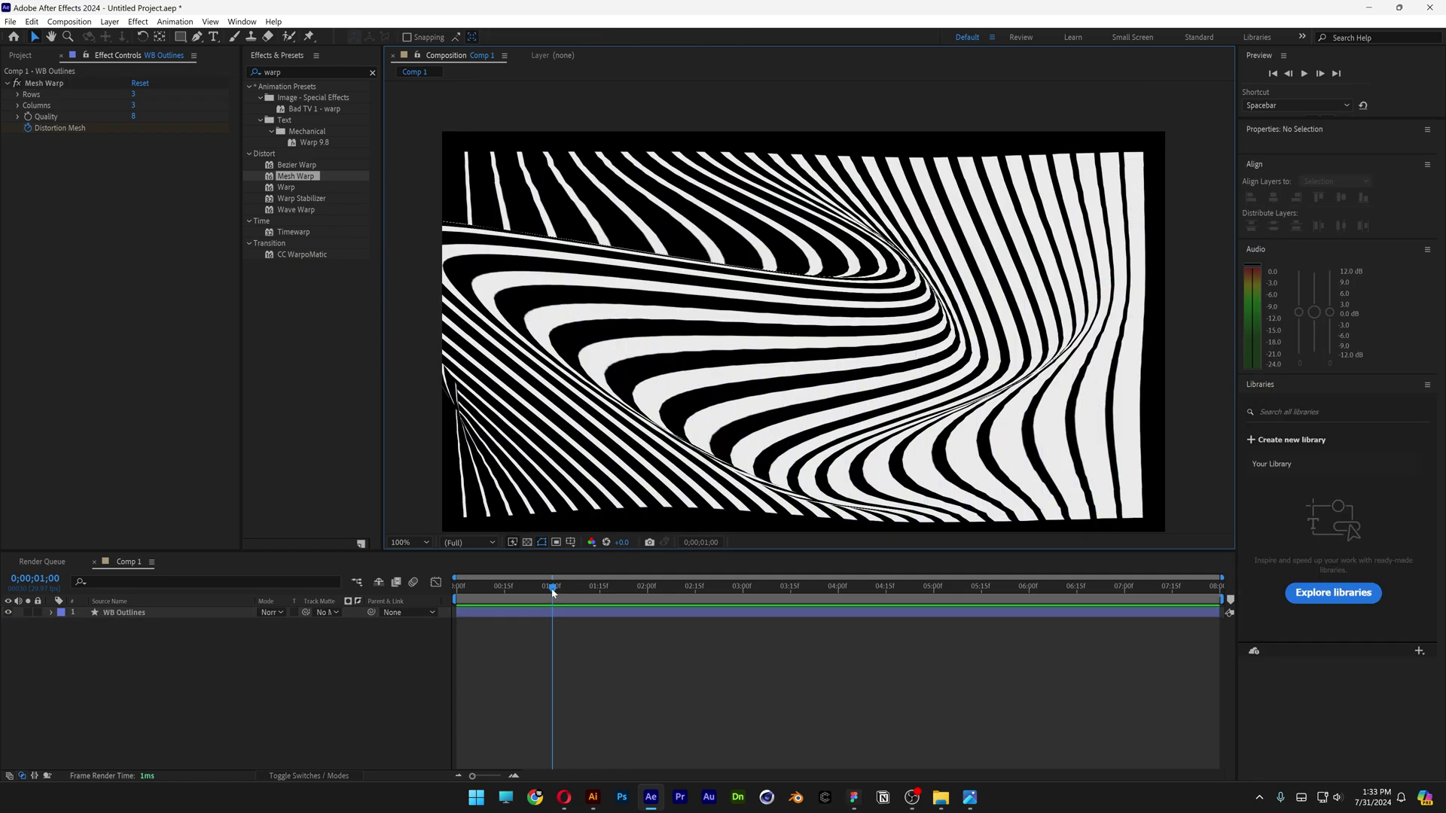
mouse_move(552, 591)
mouse_down()
mouse_move(471, 590)
mouse_move(542, 591)
mouse_up()
Reveal the WB Outlines keyframes, apply Easy Ease to both Distortion Mesh keyframes, and play the animation from the start.
click(202, 613)
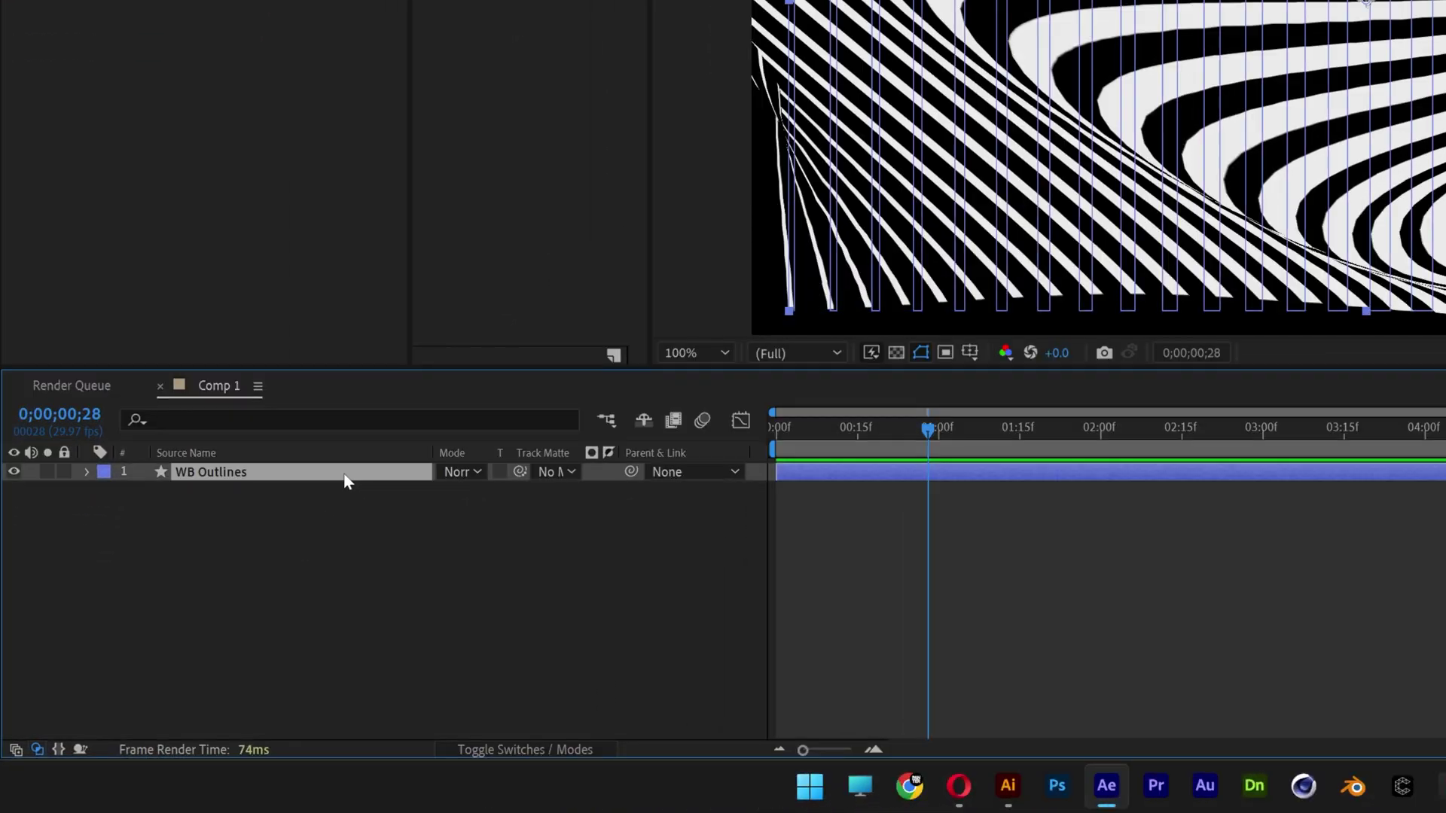
key(u)
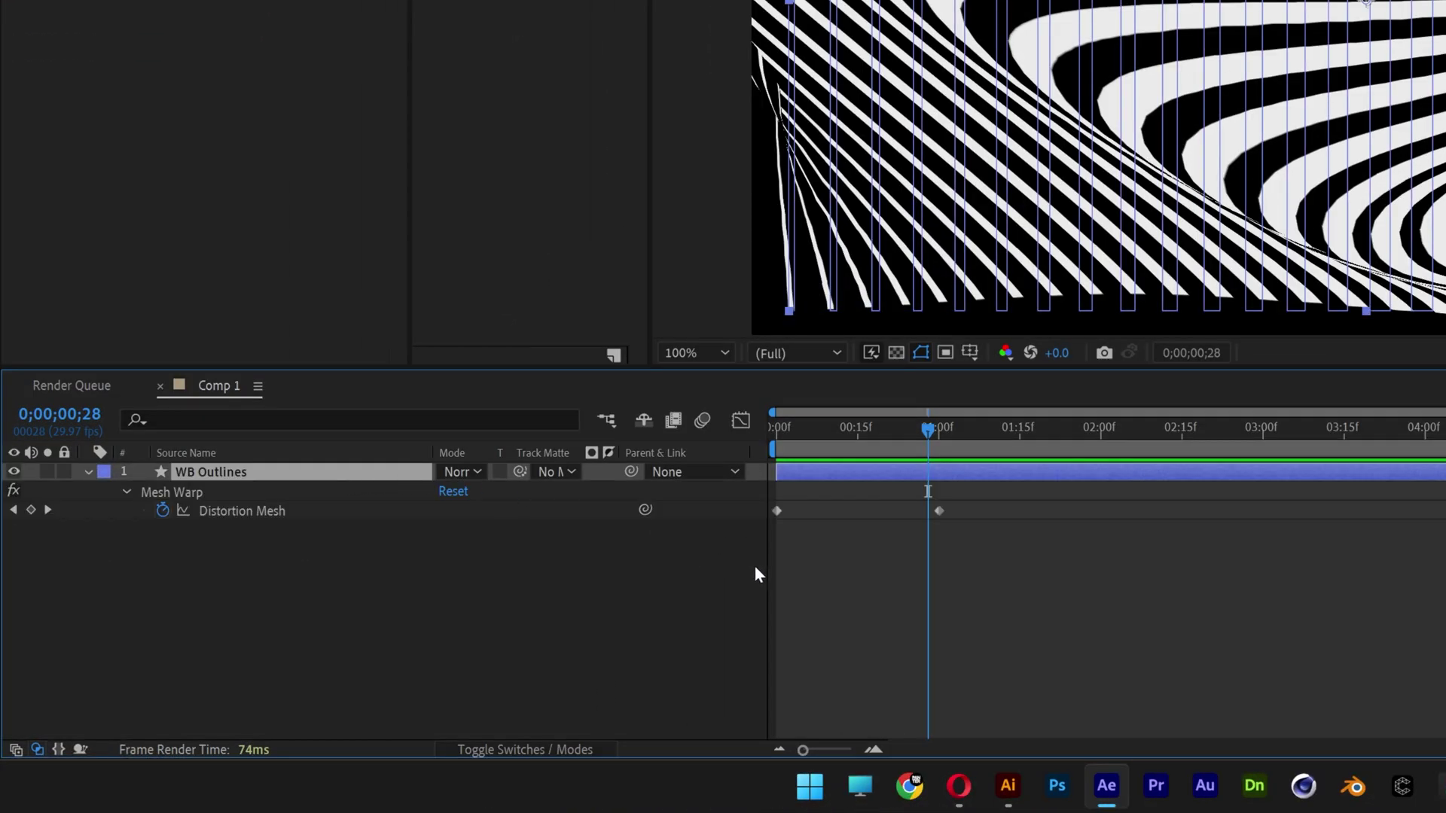
drag(1084, 587, 680, 452)
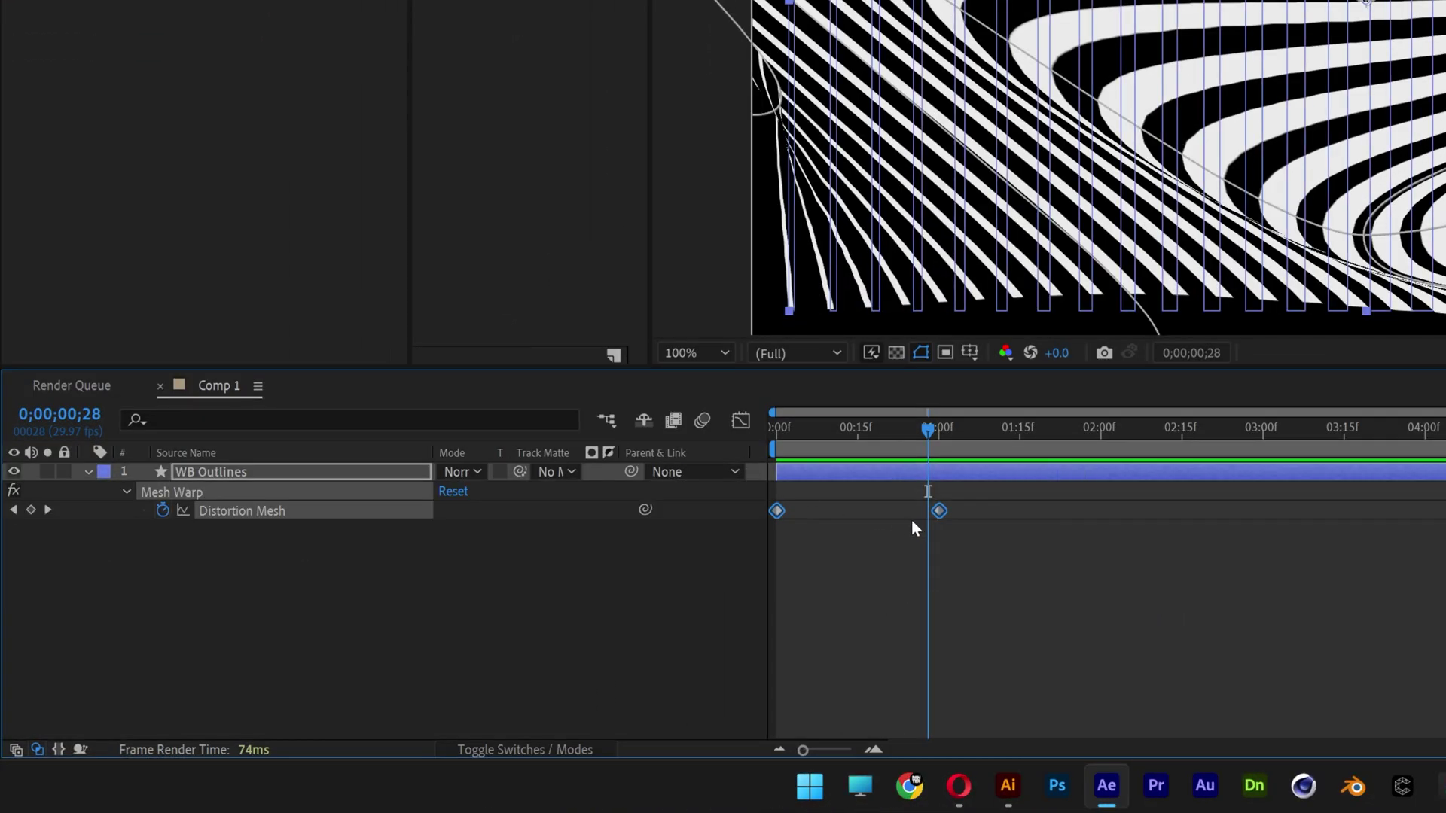
right_click(938, 508)
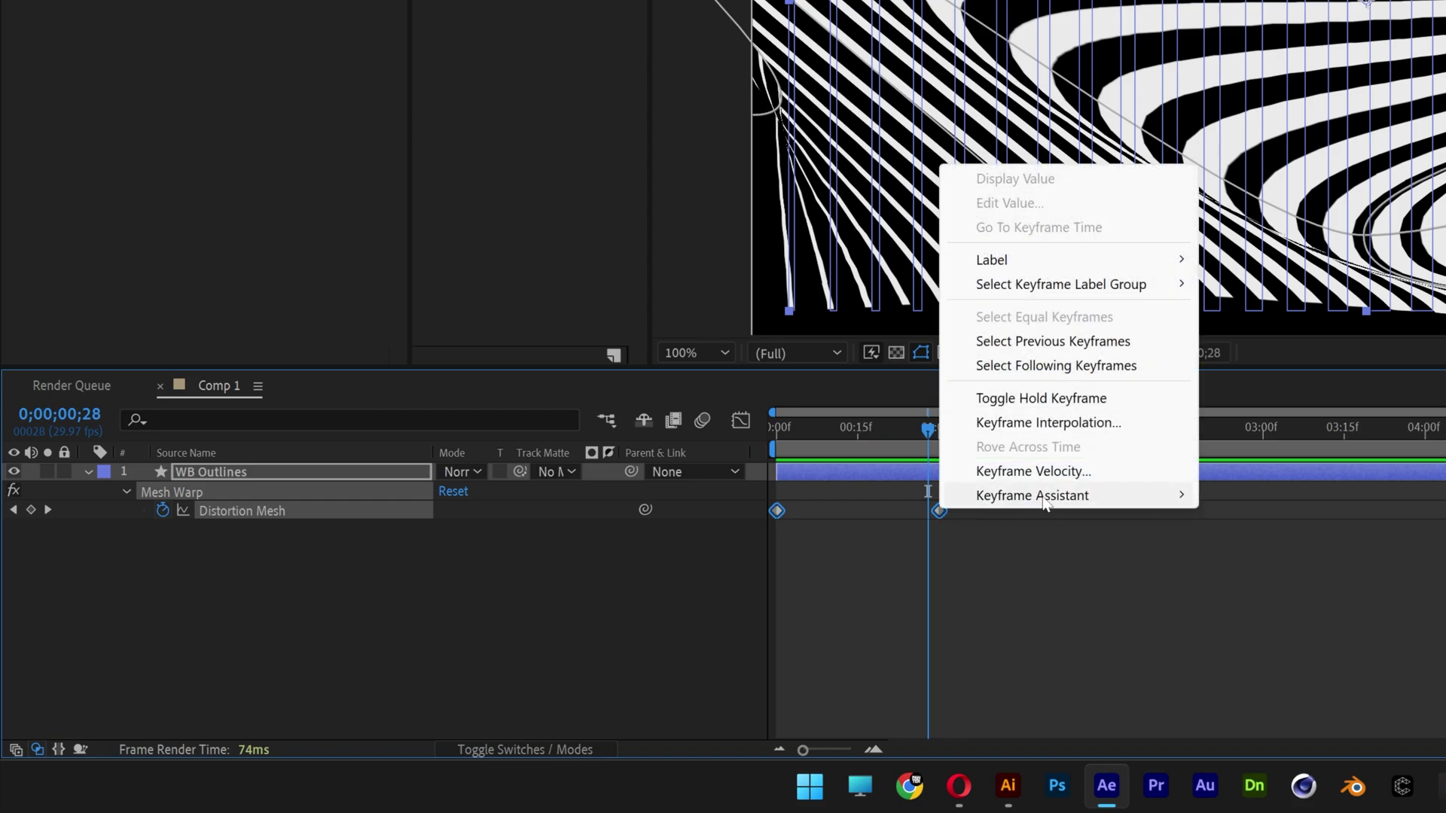
mouse_move(1033, 495)
click(1054, 570)
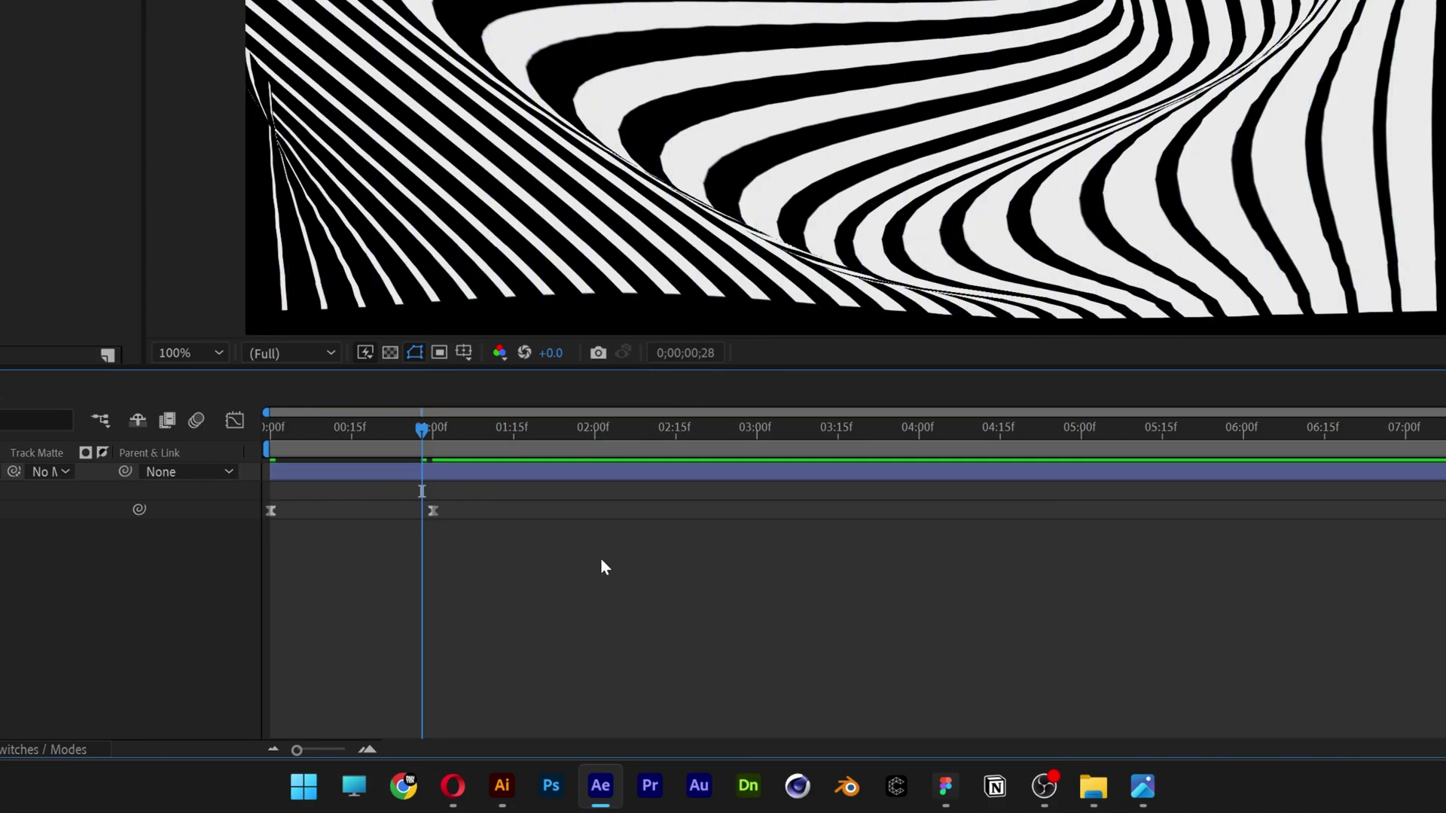
drag(418, 431, 210, 414)
key(space)
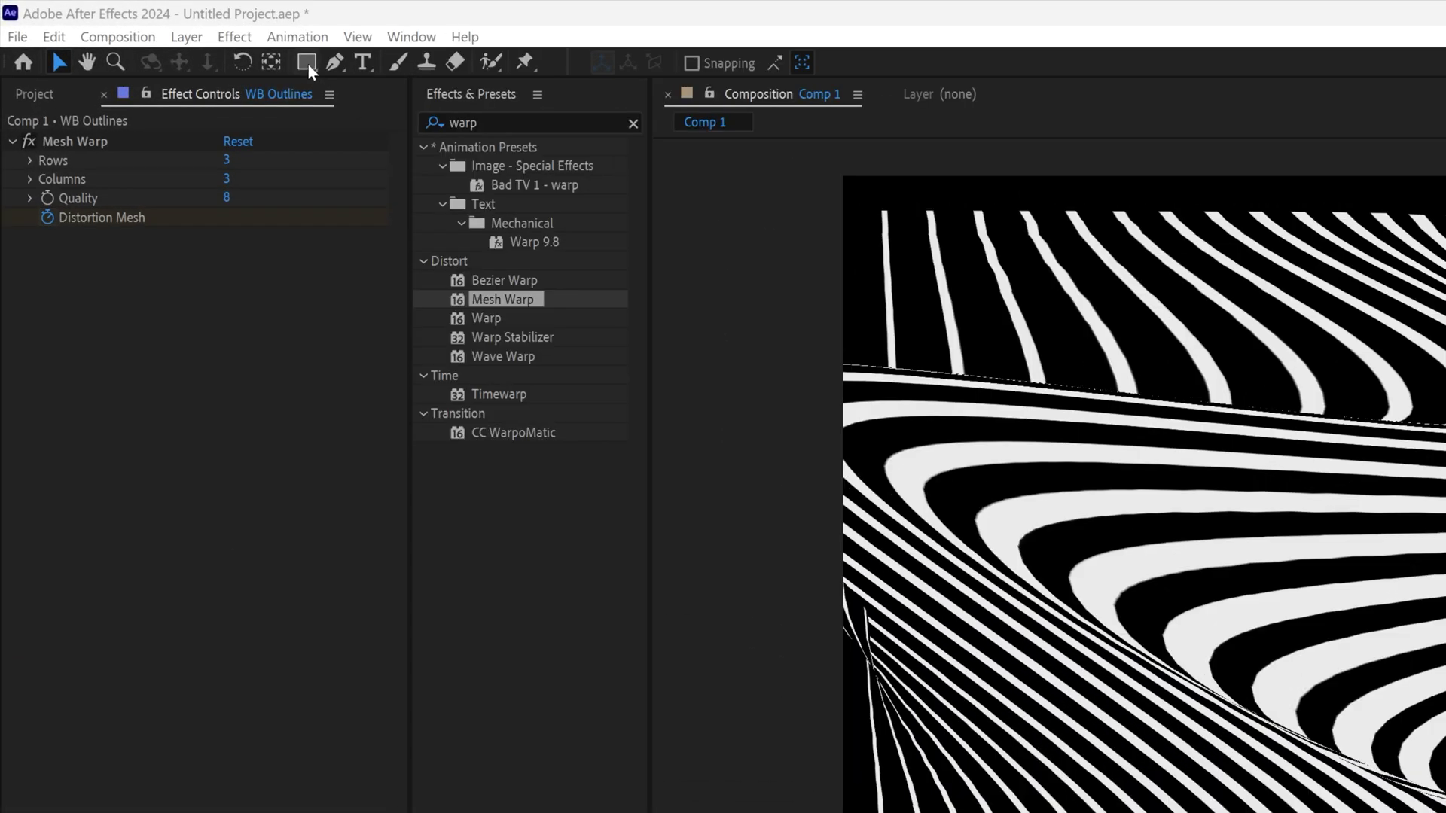
Draw a rectangle shape of about 1779 × 932 px over the warped stripes as a new shape layer.
click(307, 64)
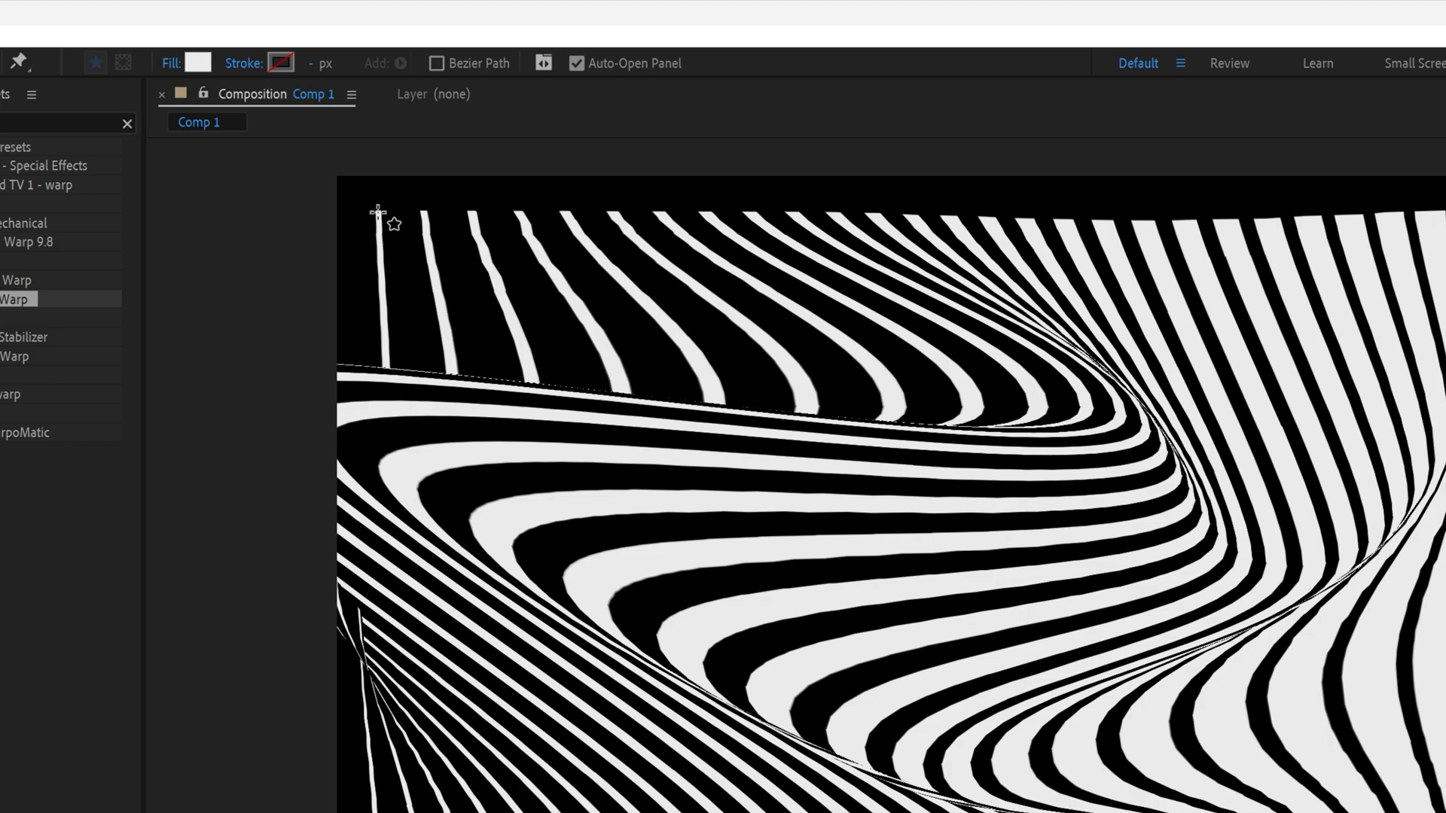
drag(378, 214, 1445, 746)
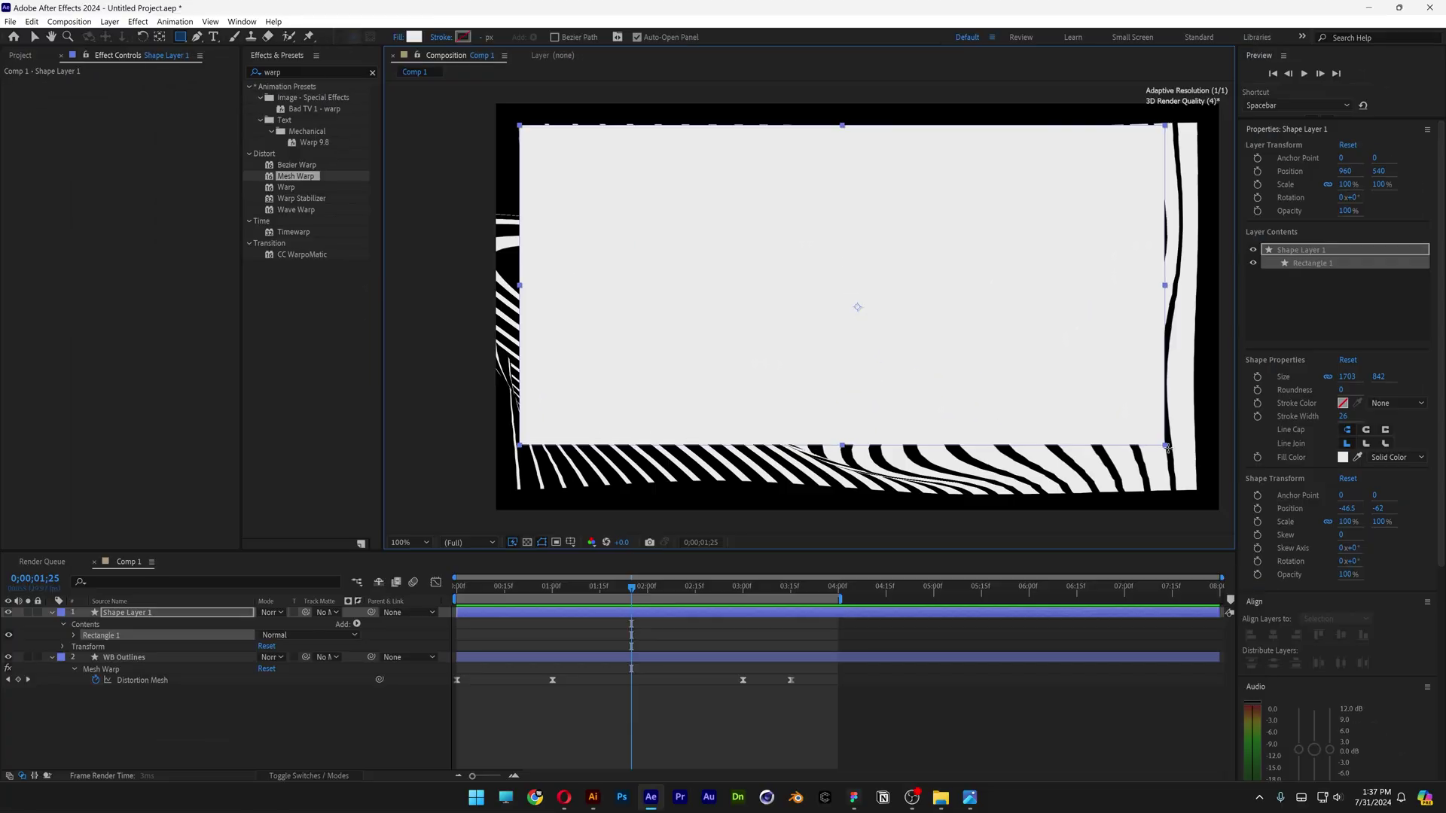
drag(1168, 448, 1189, 476)
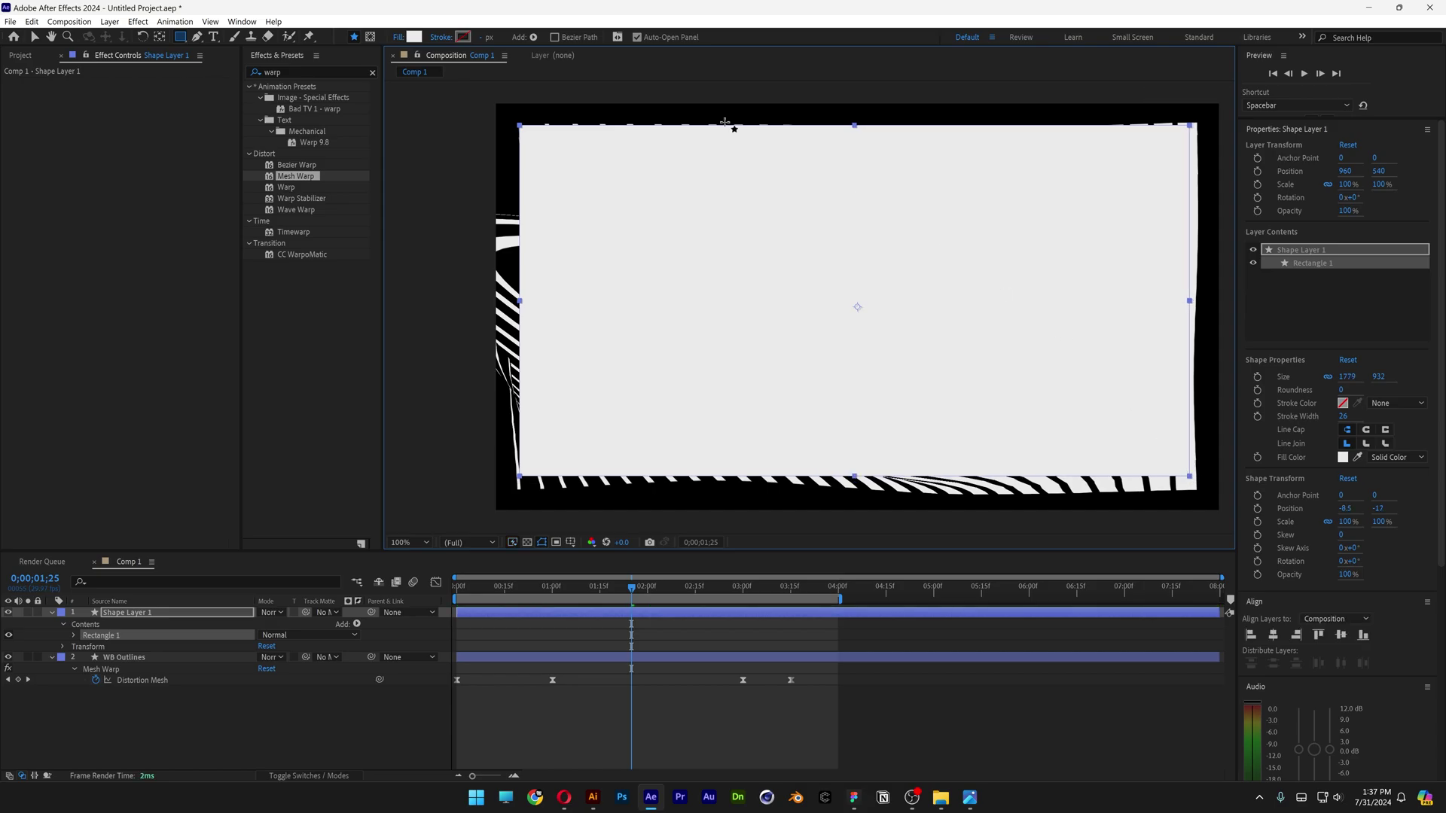
Fit the rectangle inside the stripe edges, fill it with red, and set it as the track matte of the WB Outlines layer.
click(35, 37)
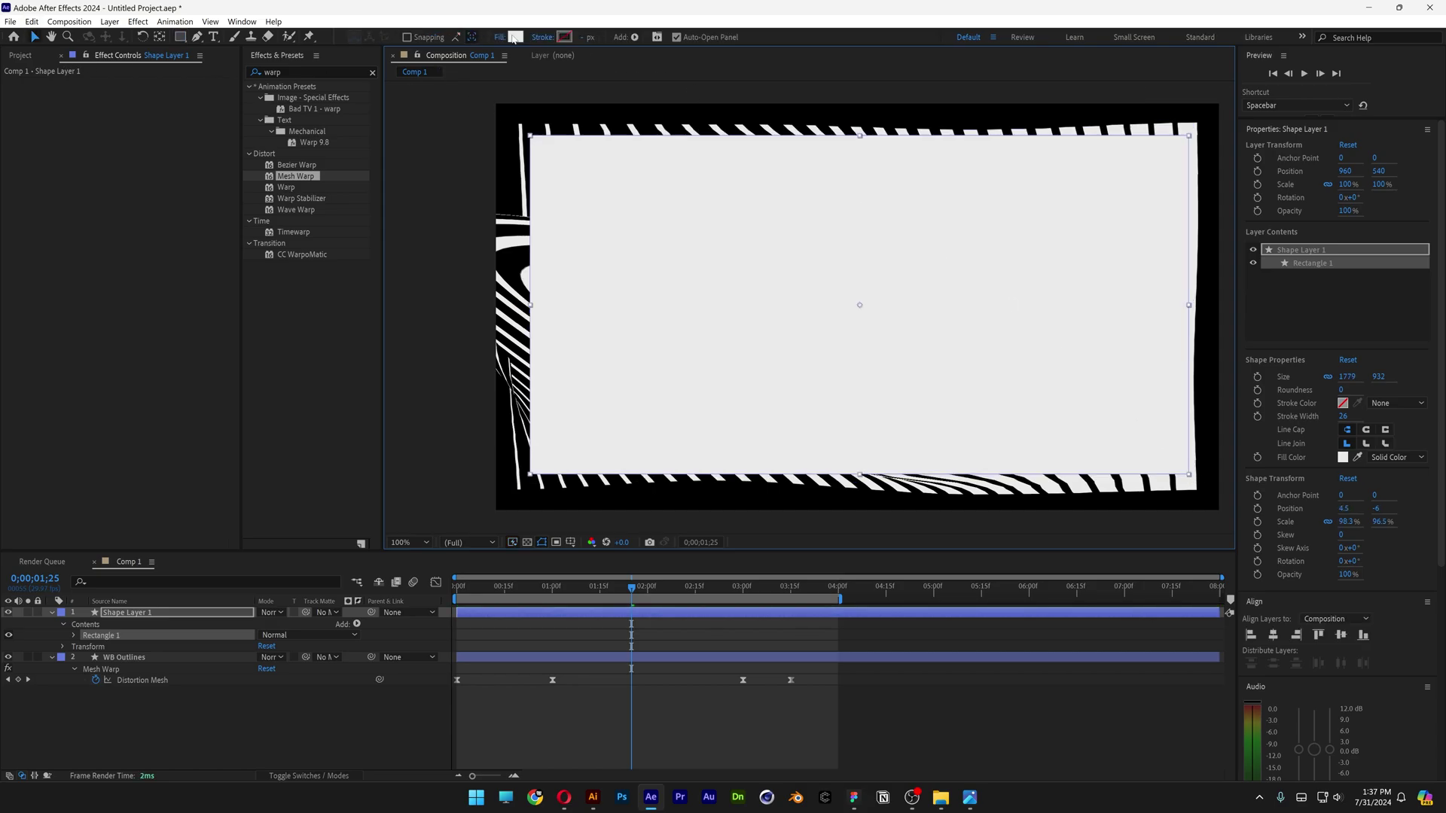
click(515, 37)
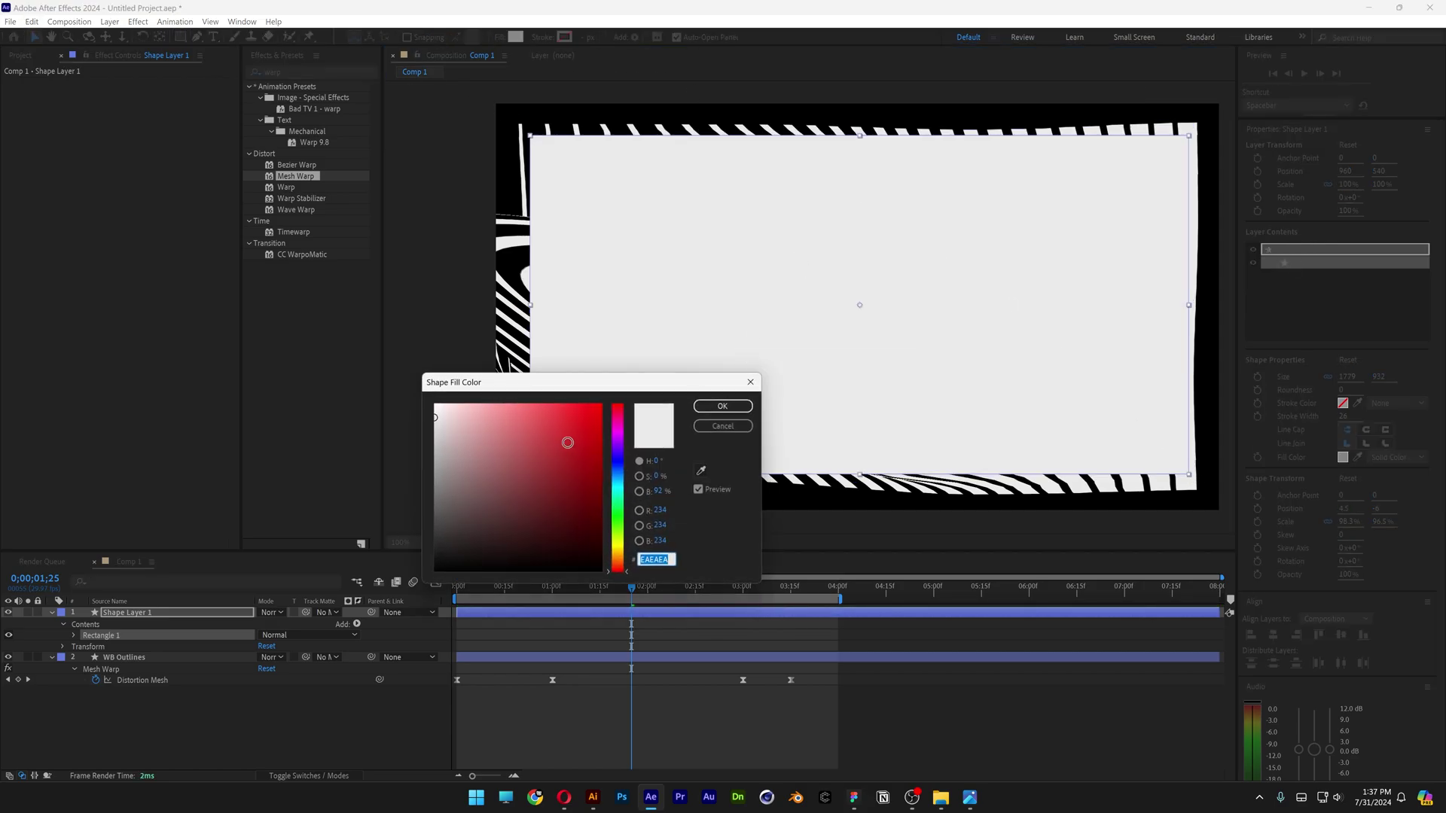
click(570, 437)
click(720, 407)
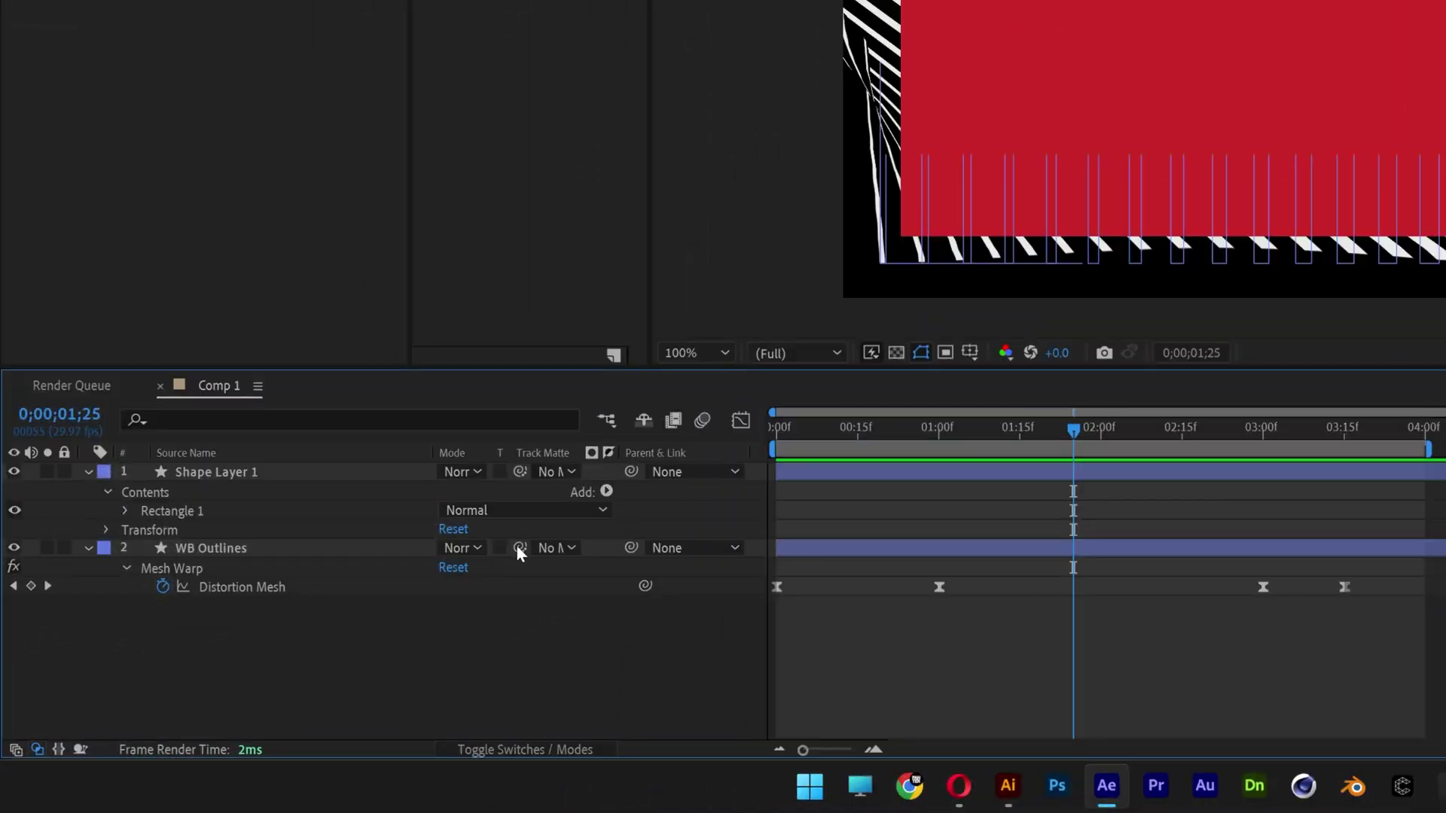
drag(518, 549, 242, 472)
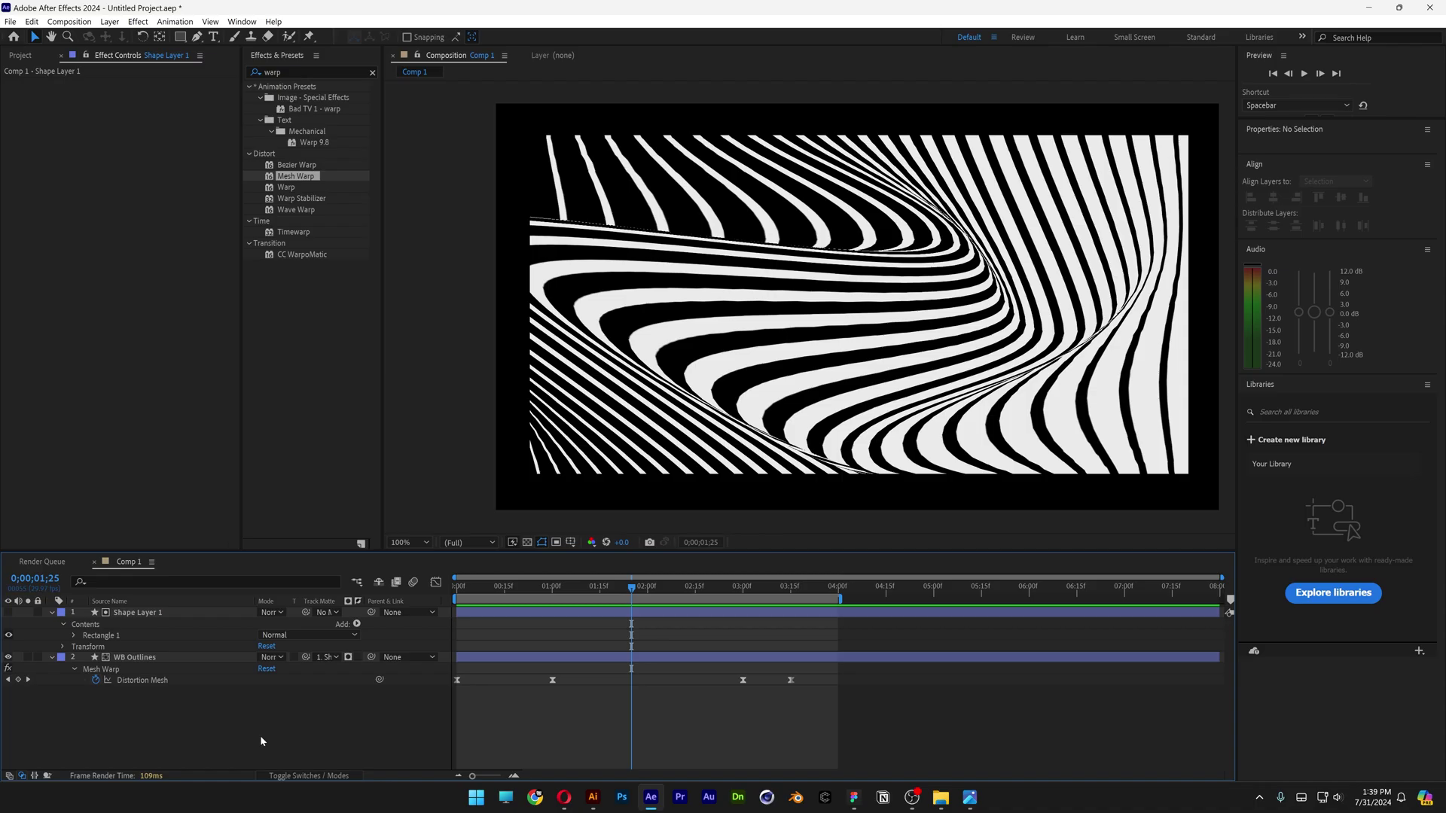
Apply the Liquify effect to the WB Outlines layer, below Mesh Warp.
click(139, 666)
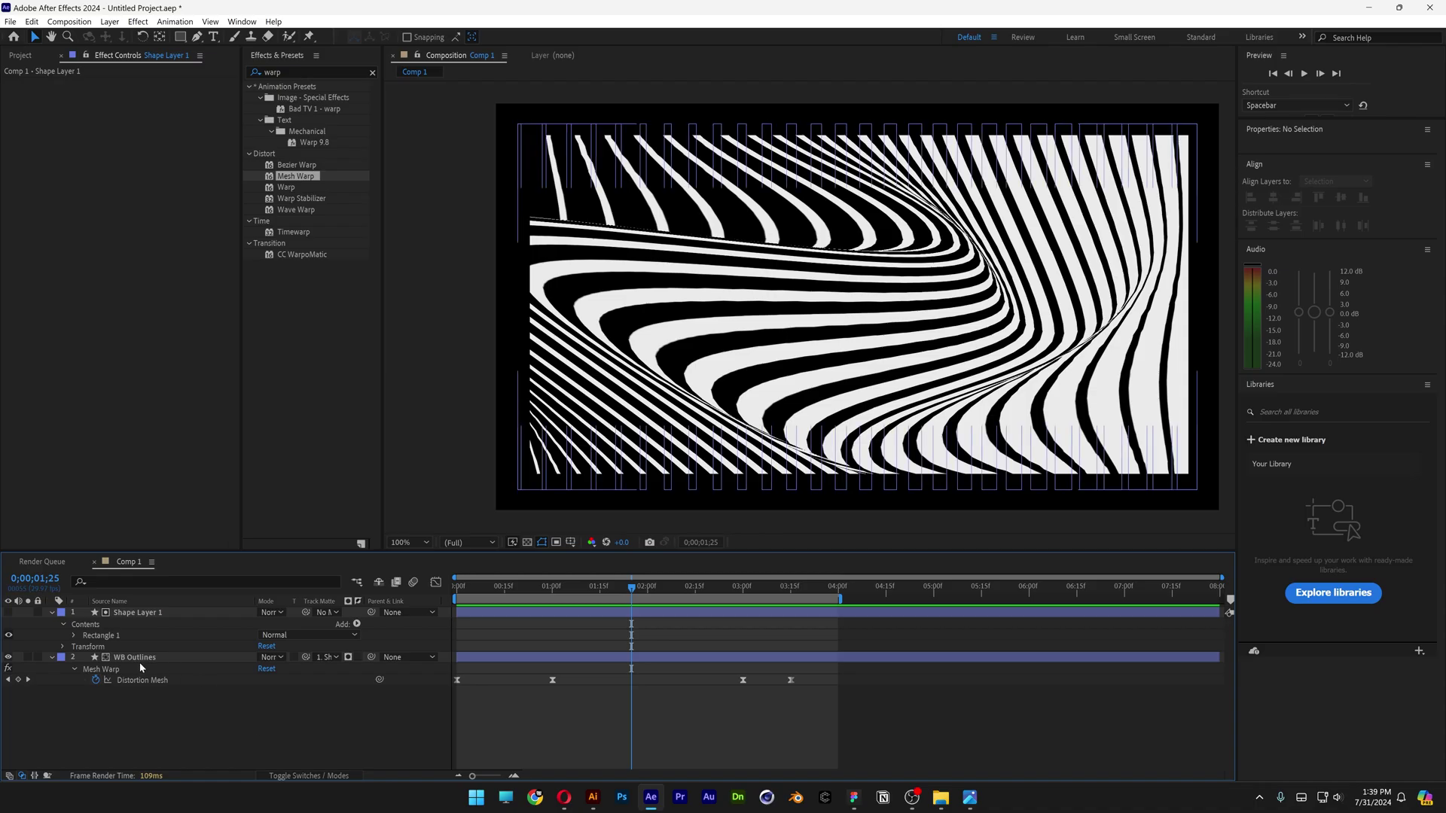
click(120, 659)
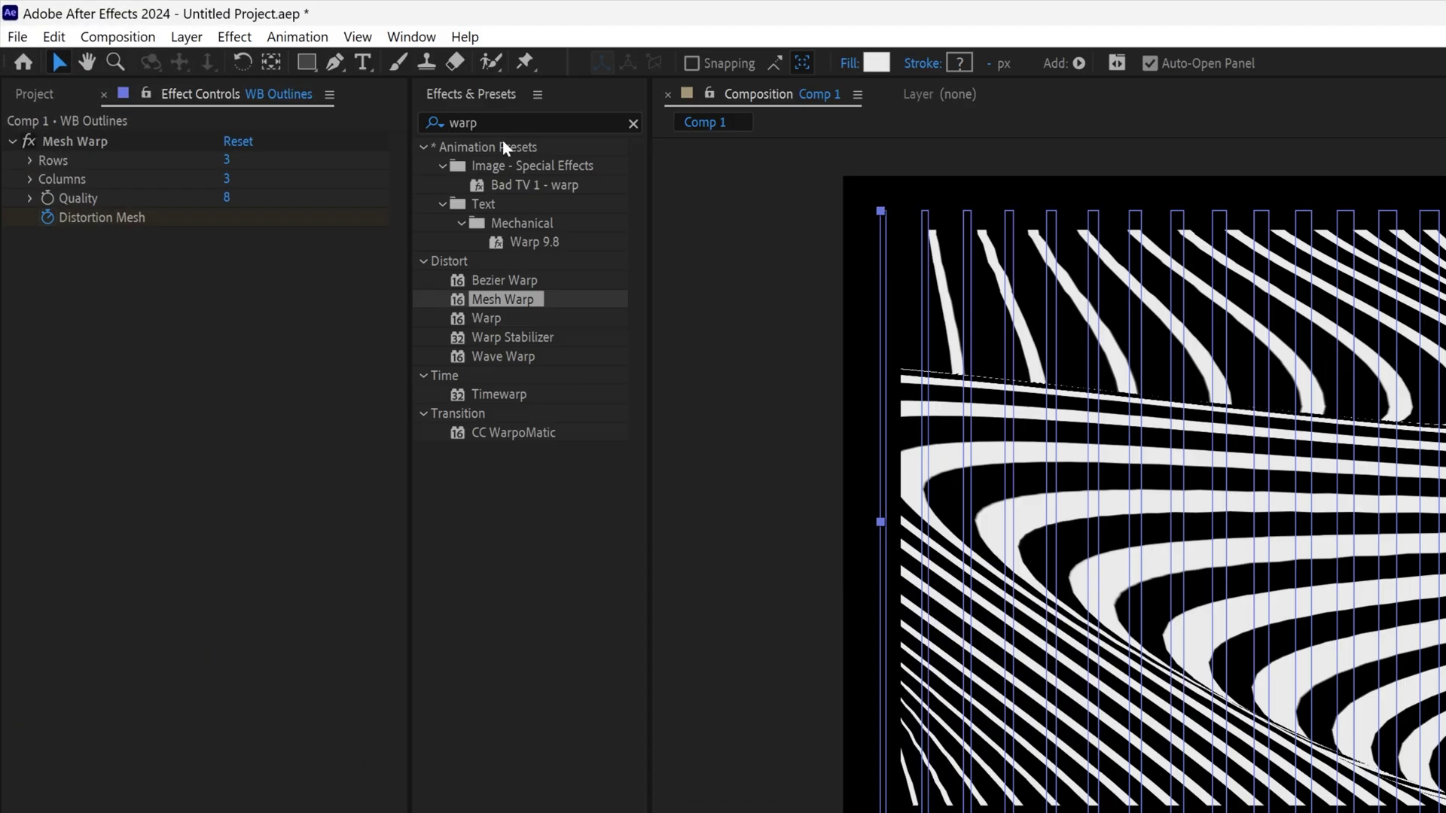
click(286, 73)
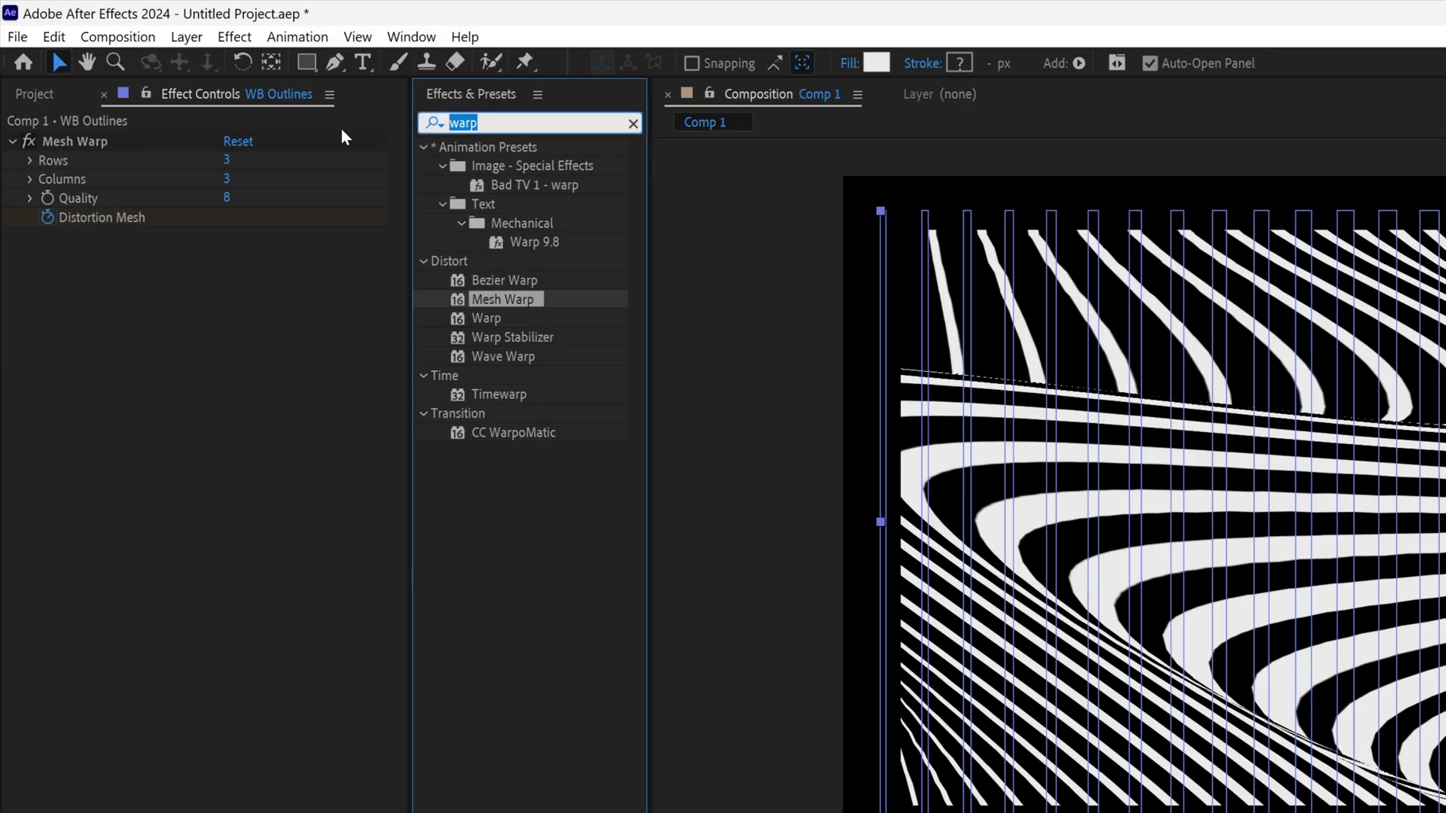
text(liquif)
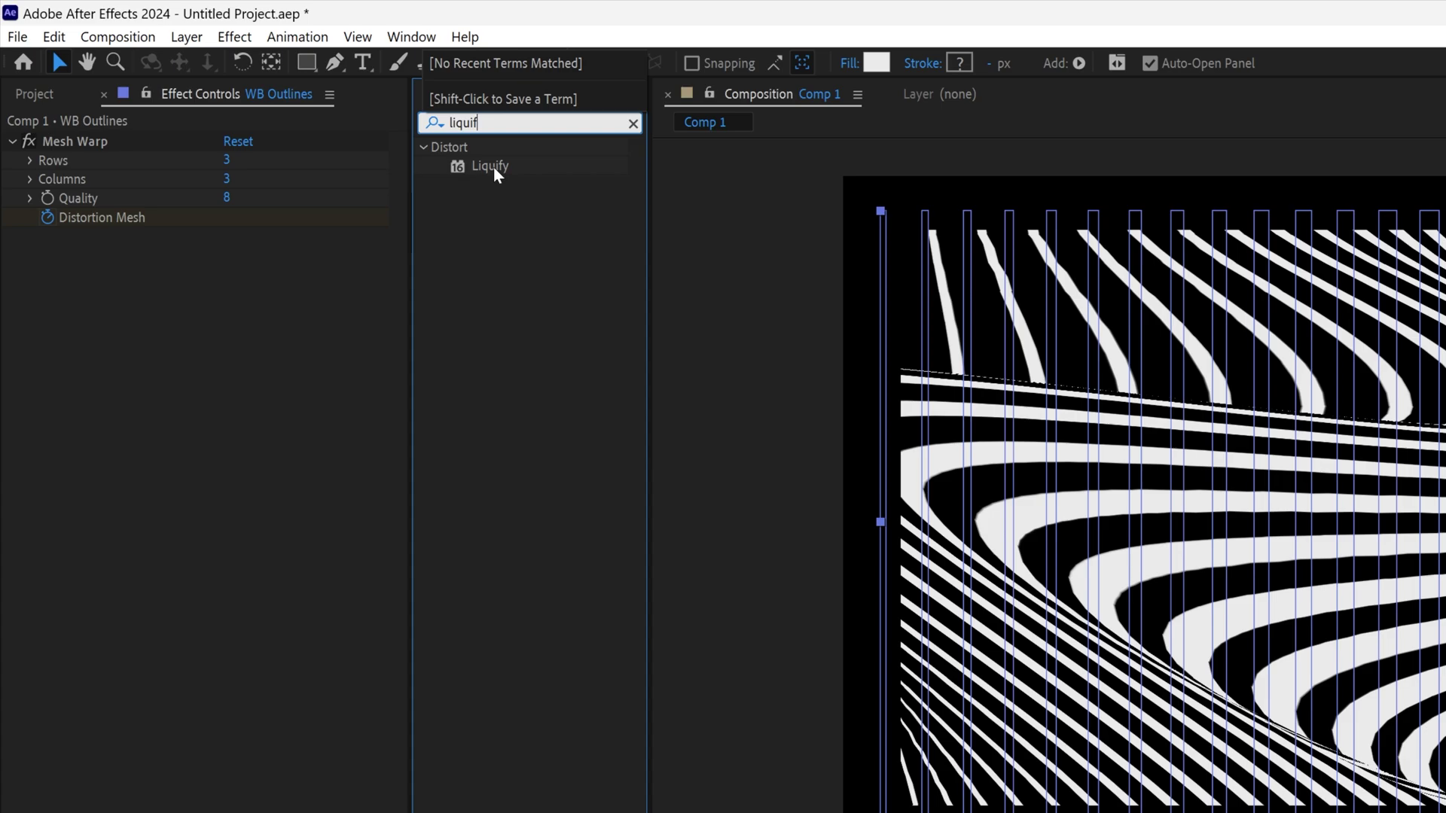
drag(494, 166, 241, 369)
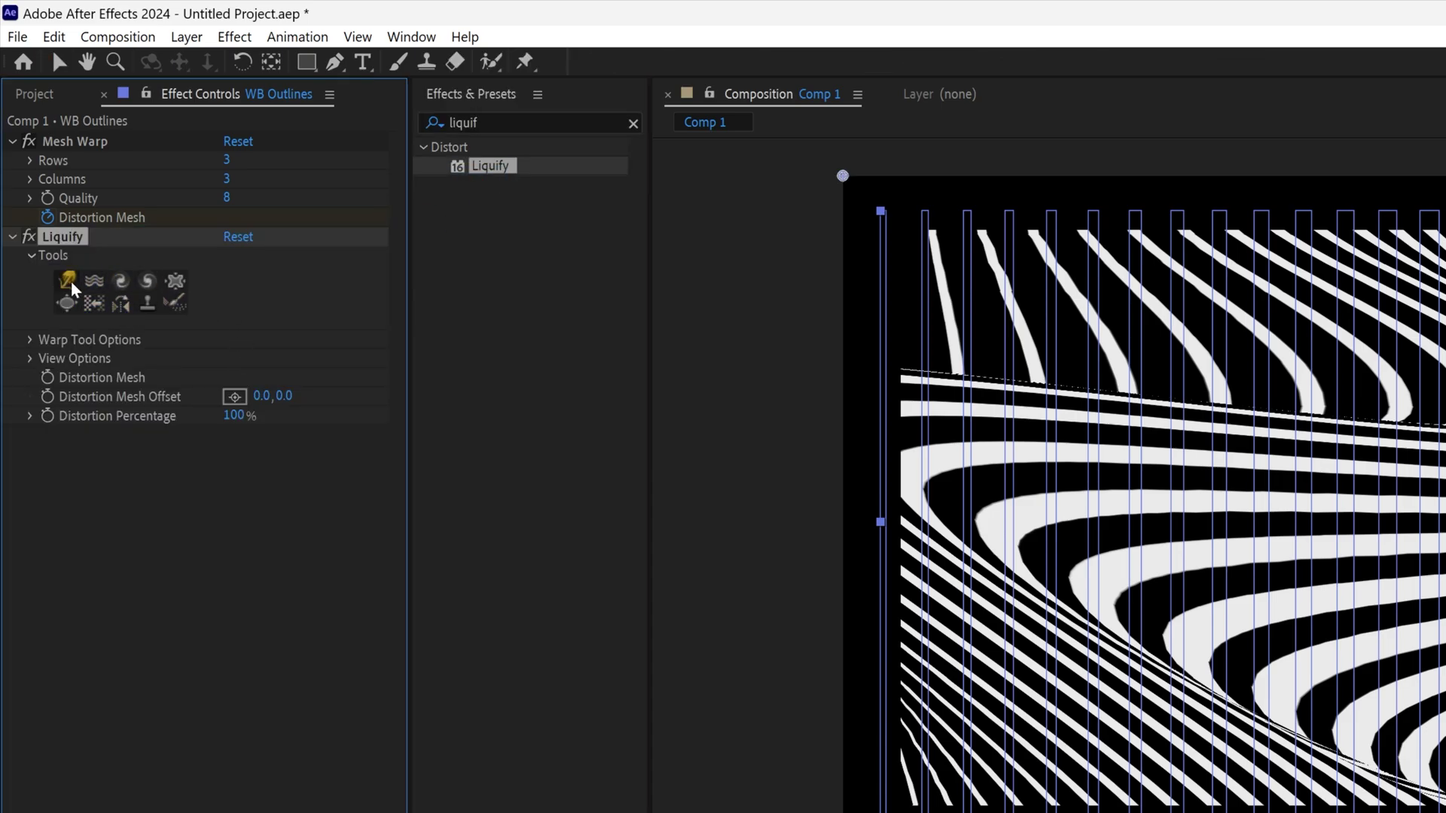
Set the Liquify warp brush size to 215 and the brush pressure to 42.
click(31, 341)
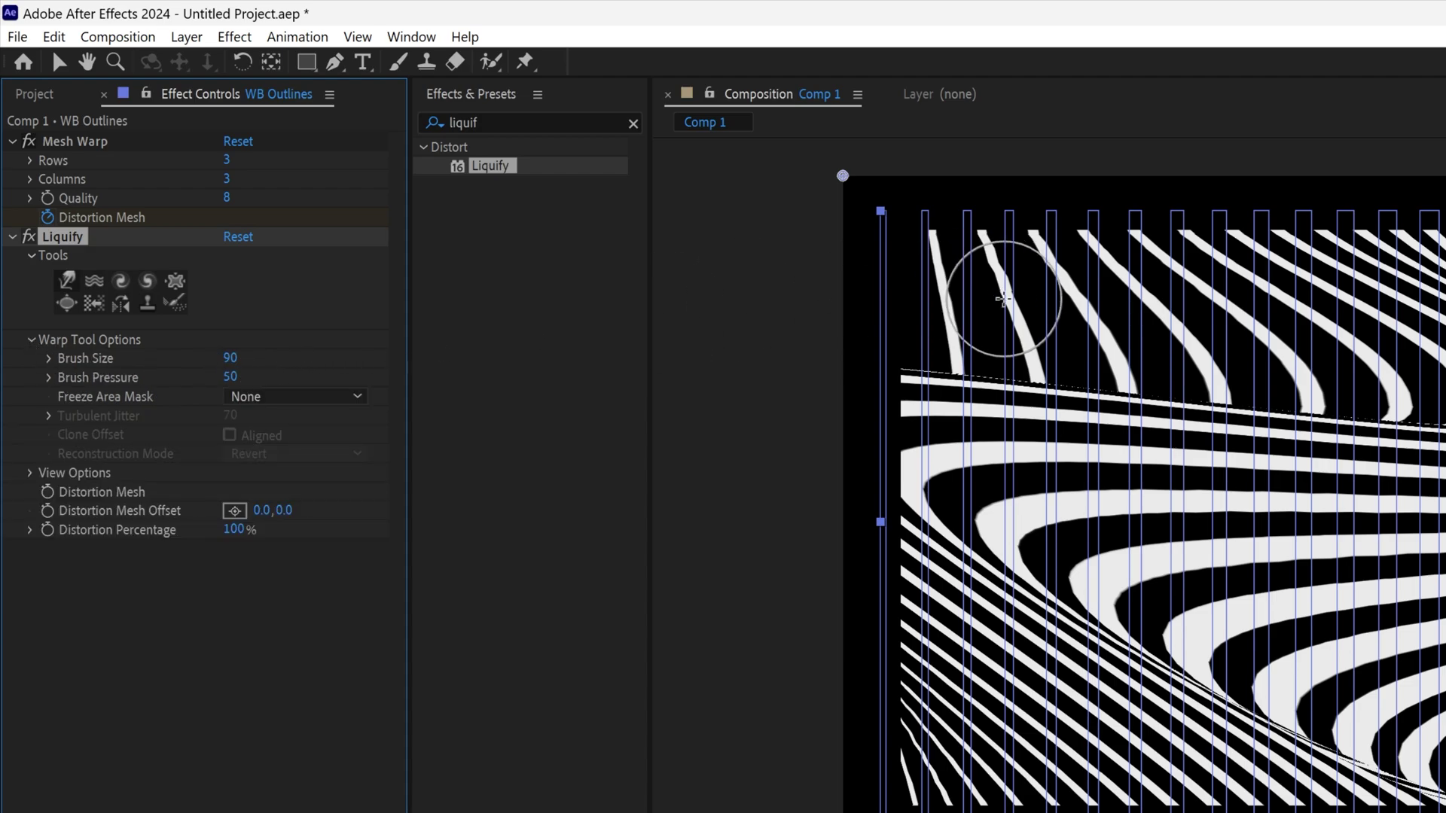
mouse_move(233, 364)
mouse_down()
mouse_move(404, 363)
mouse_move(379, 369)
mouse_up()
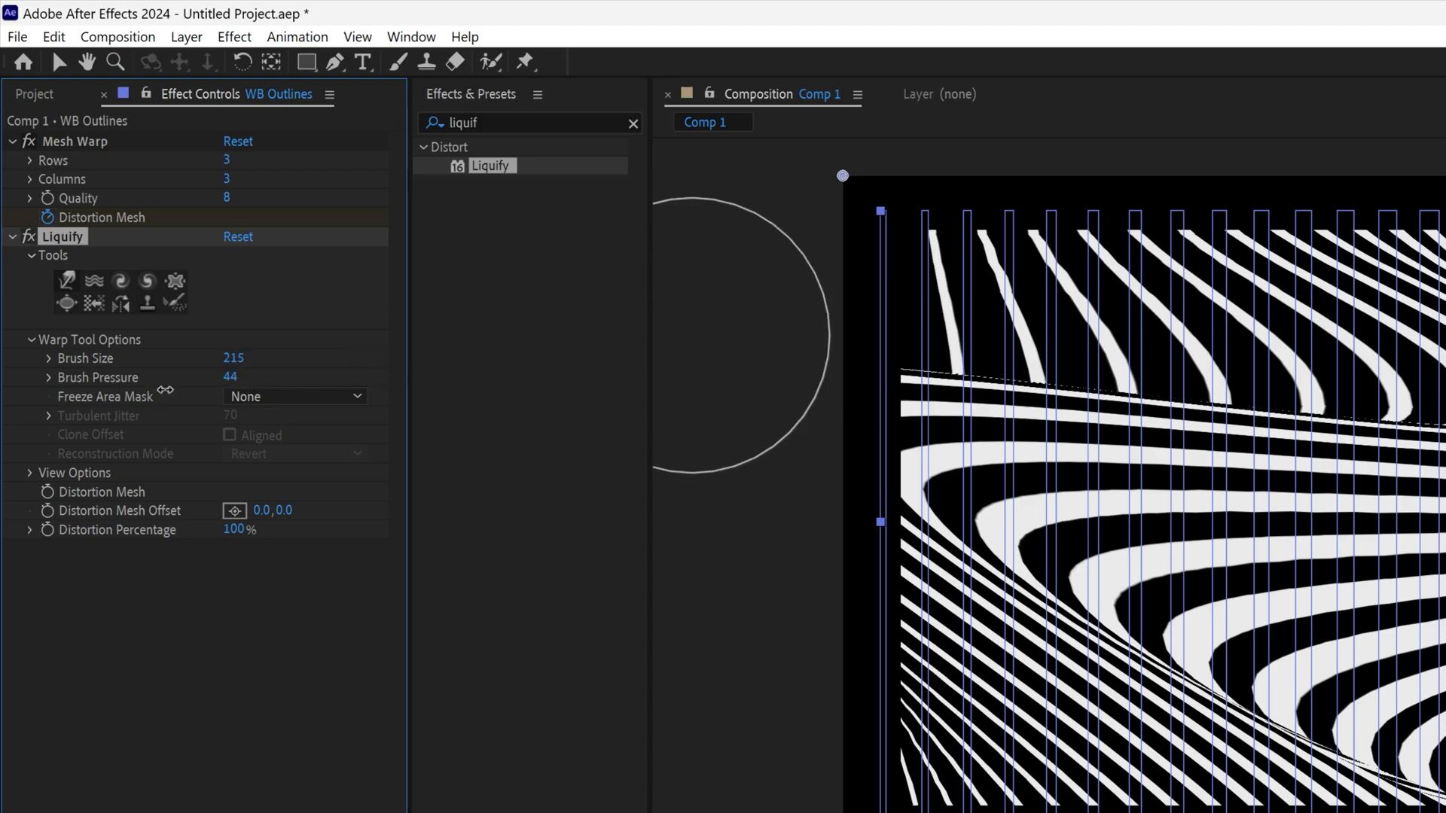
drag(165, 390, 154, 390)
Keyframe the Liquify Distortion Mesh at the 1-second mark, and push the stripes into new curves with the warp brush at 3 seconds.
mouse_move(439, 436)
mouse_down()
mouse_move(734, 454)
mouse_move(438, 447)
mouse_up()
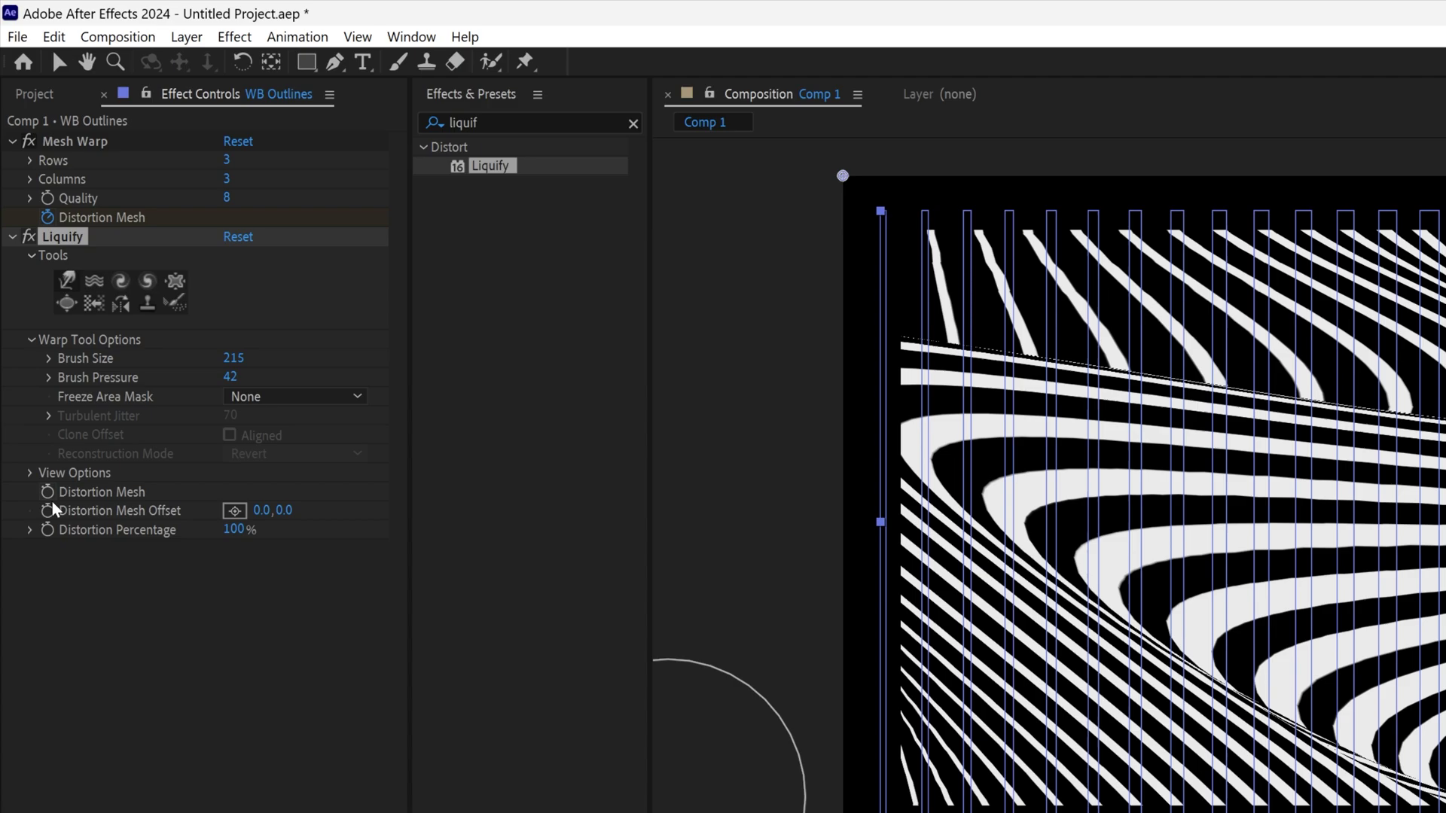
click(48, 493)
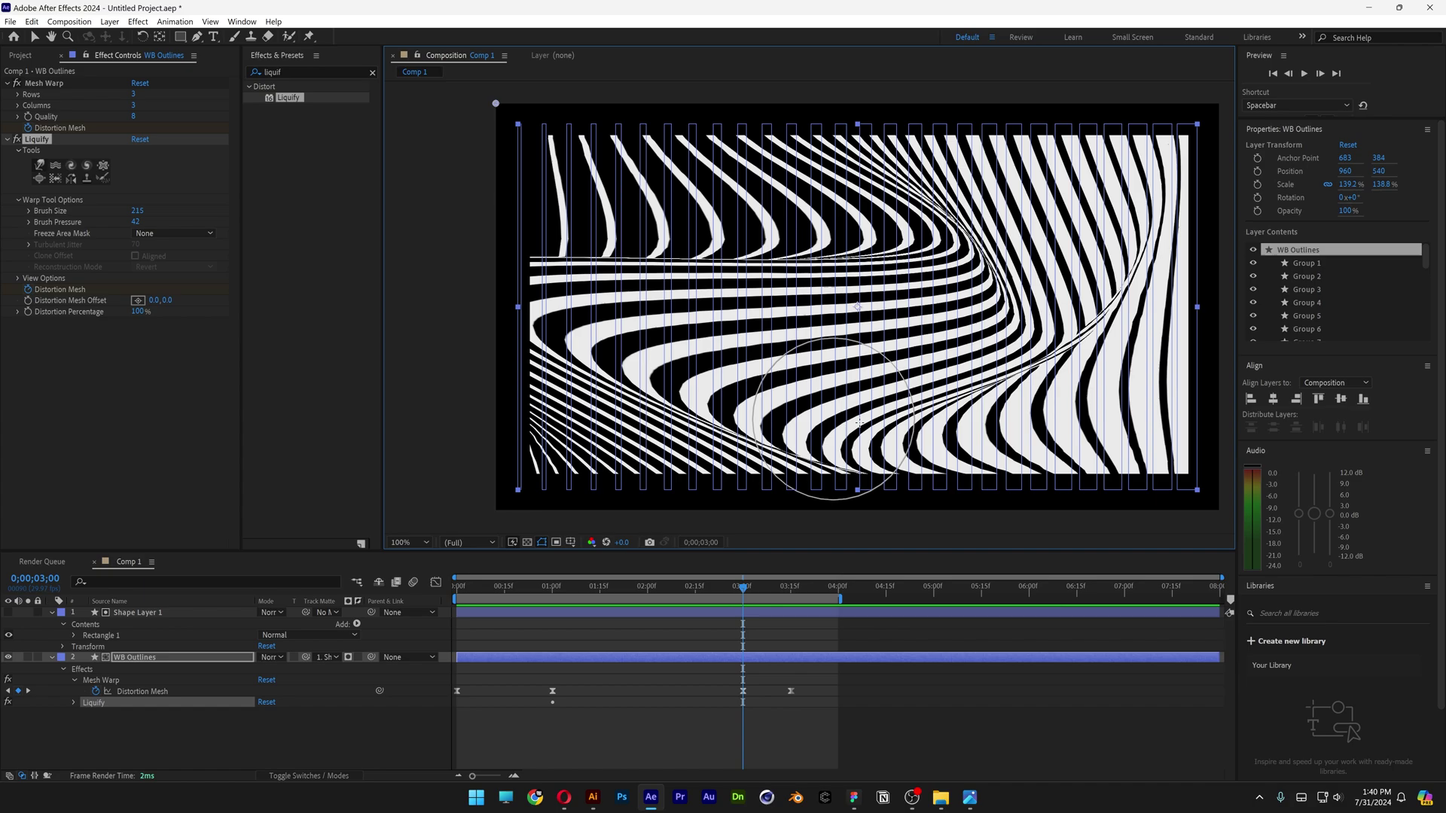
mouse_move(1119, 415)
mouse_down()
mouse_move(1013, 425)
mouse_move(878, 409)
mouse_up()
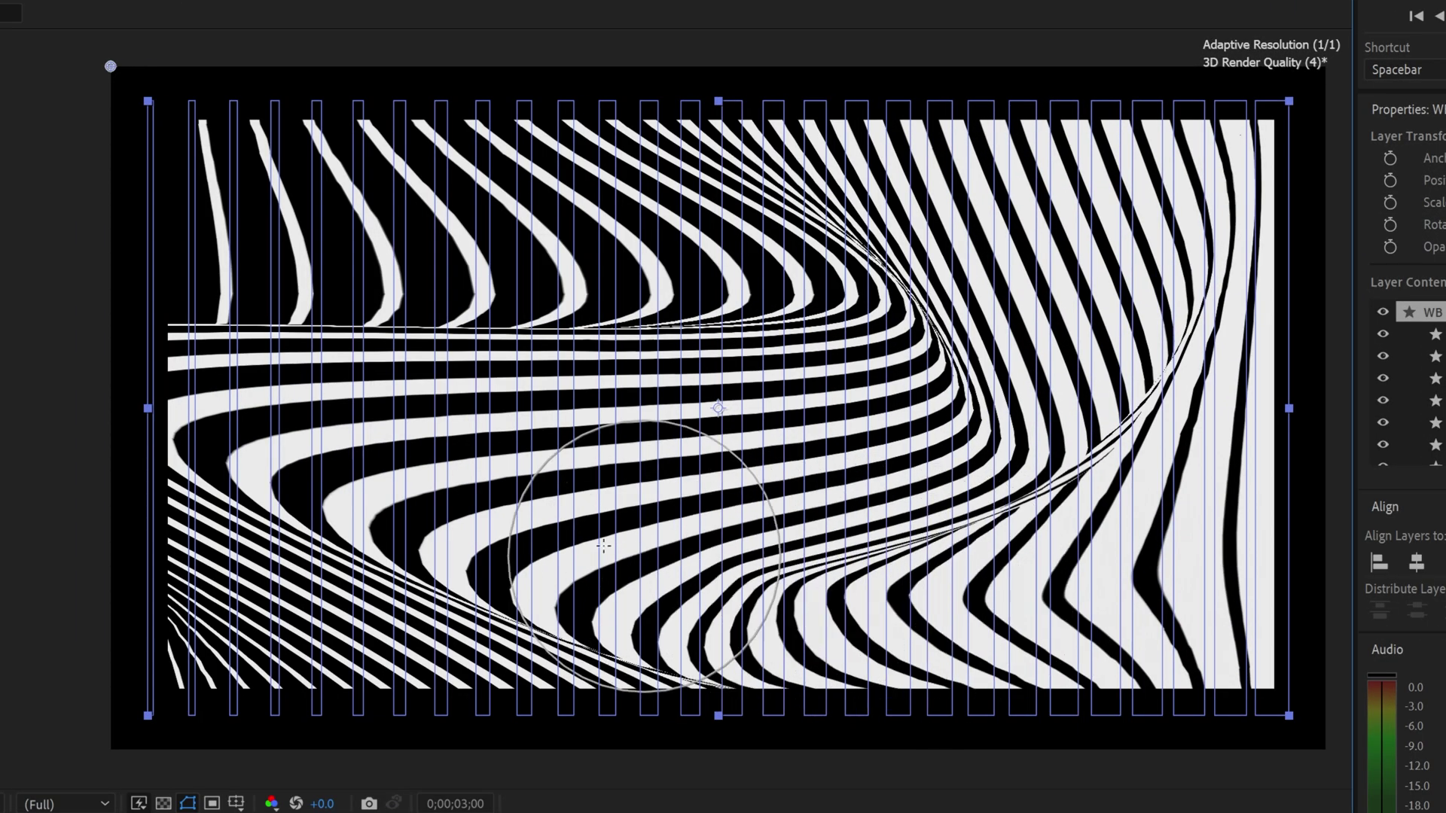
drag(295, 427, 226, 409)
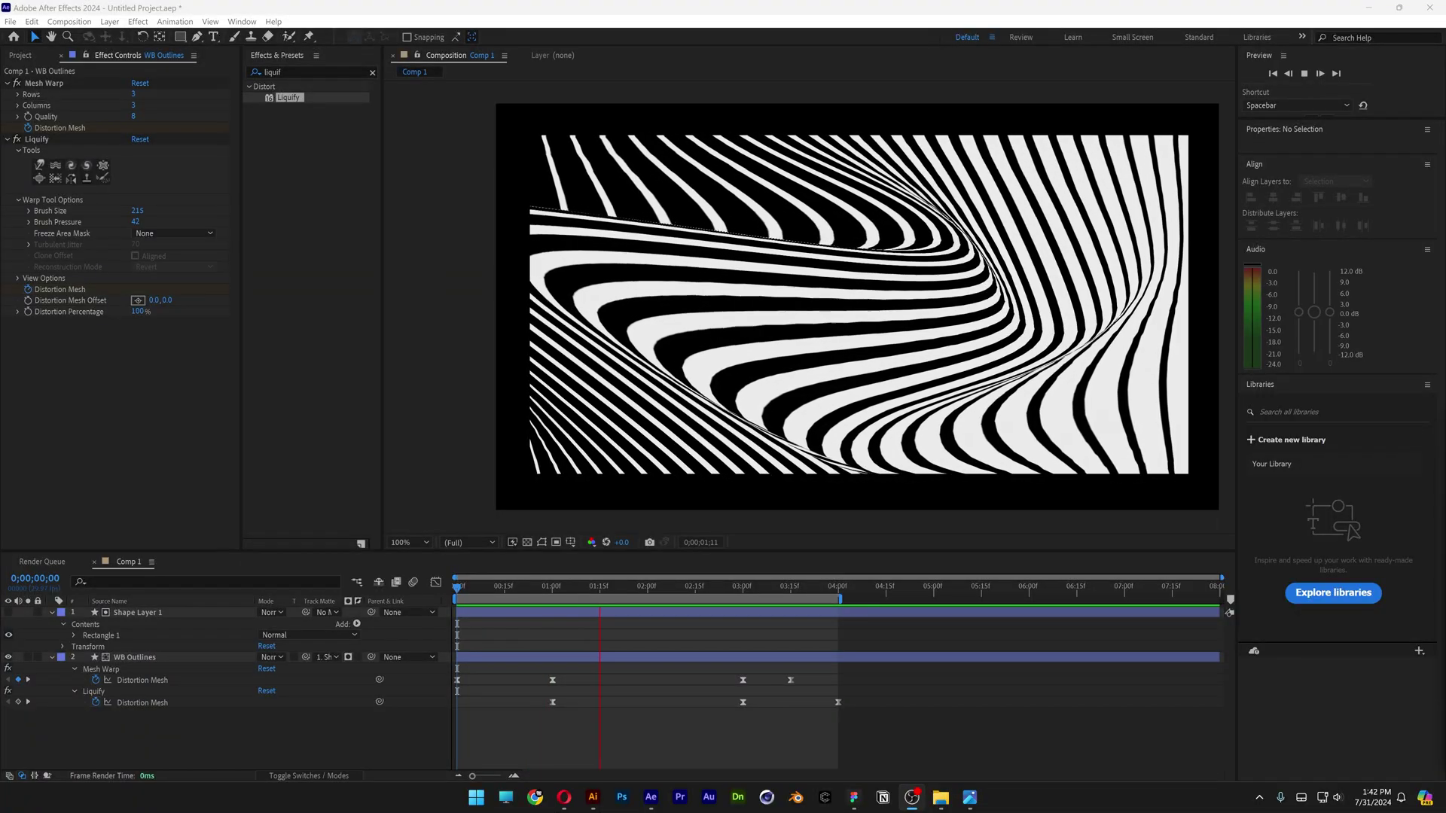